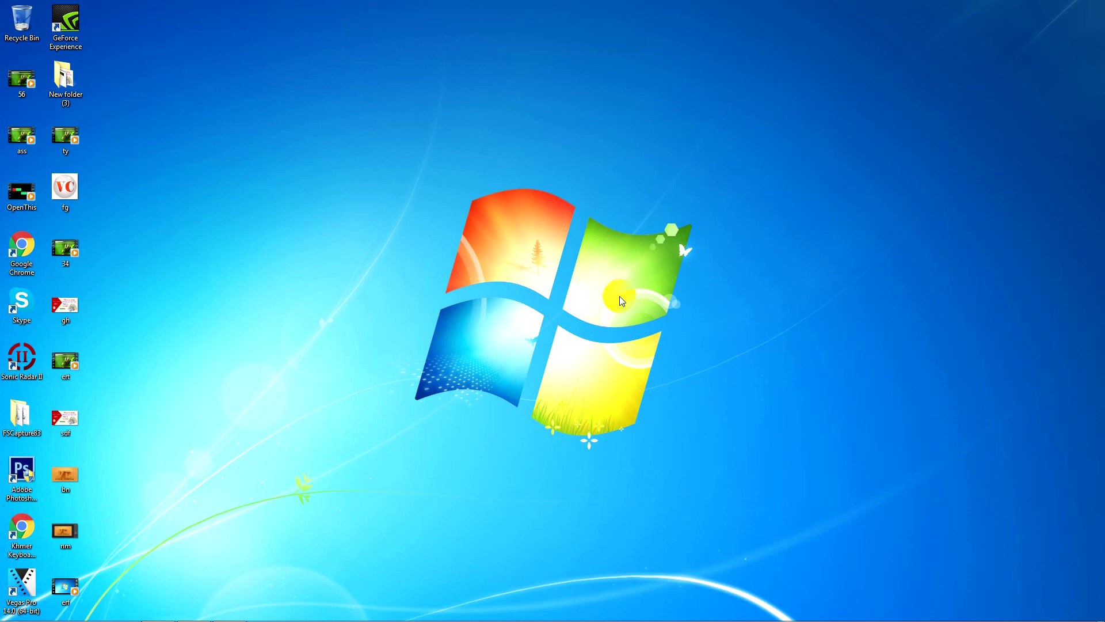
# - Restore the Photoshop window from the Windows taskbar
pyautogui.click(236, 609)
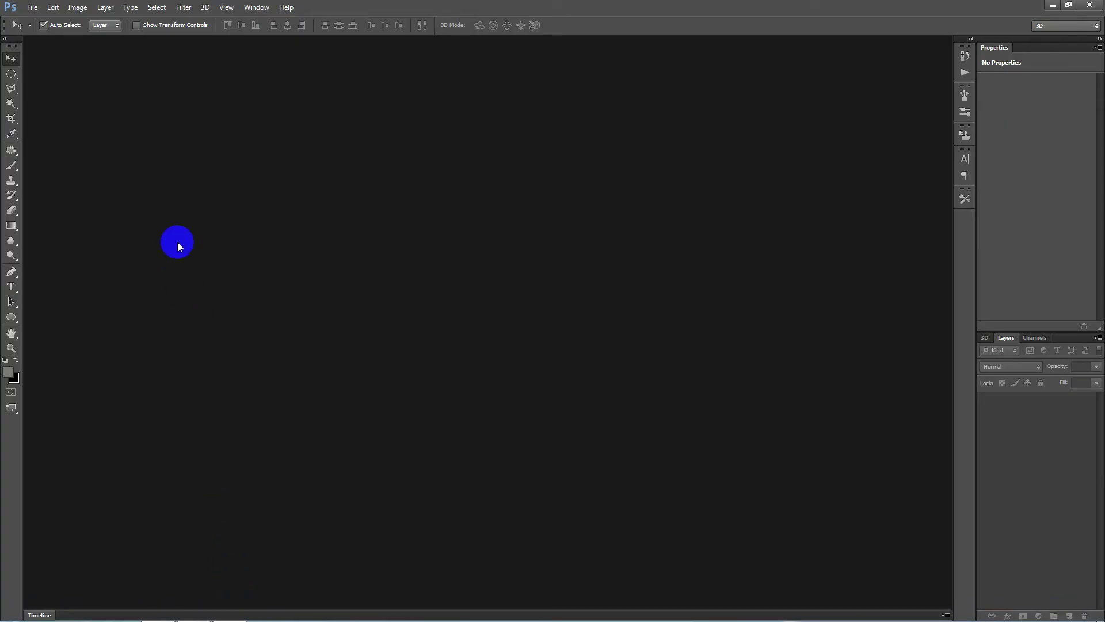
# - Create a new 1366 × 768 px, 72 ppi document with a white background
pyautogui.click(33, 8)
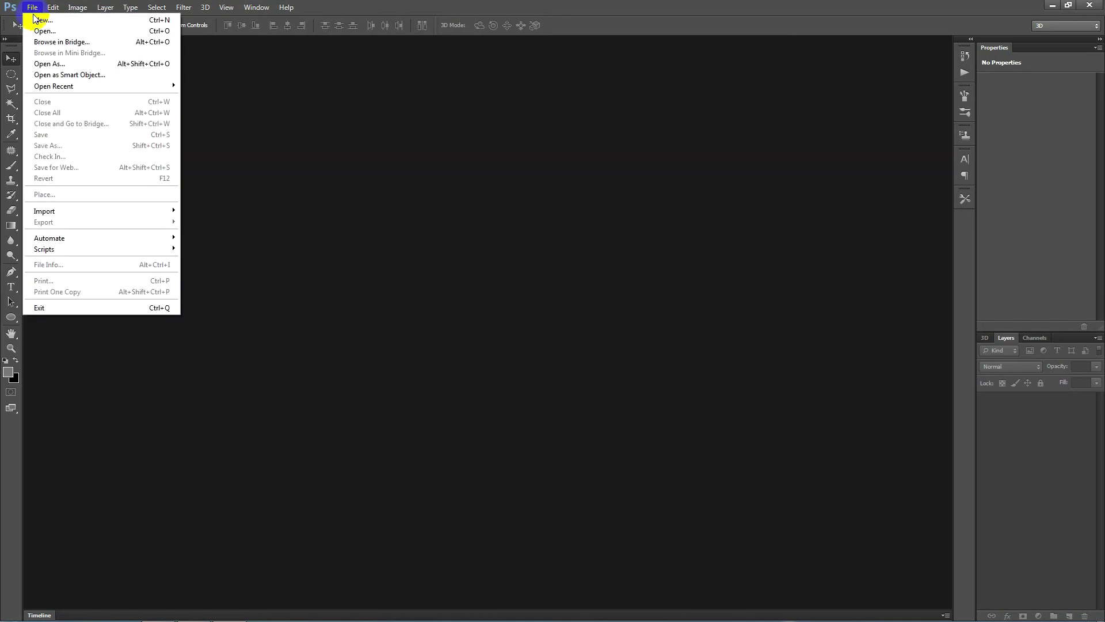
pyautogui.click(36, 22)
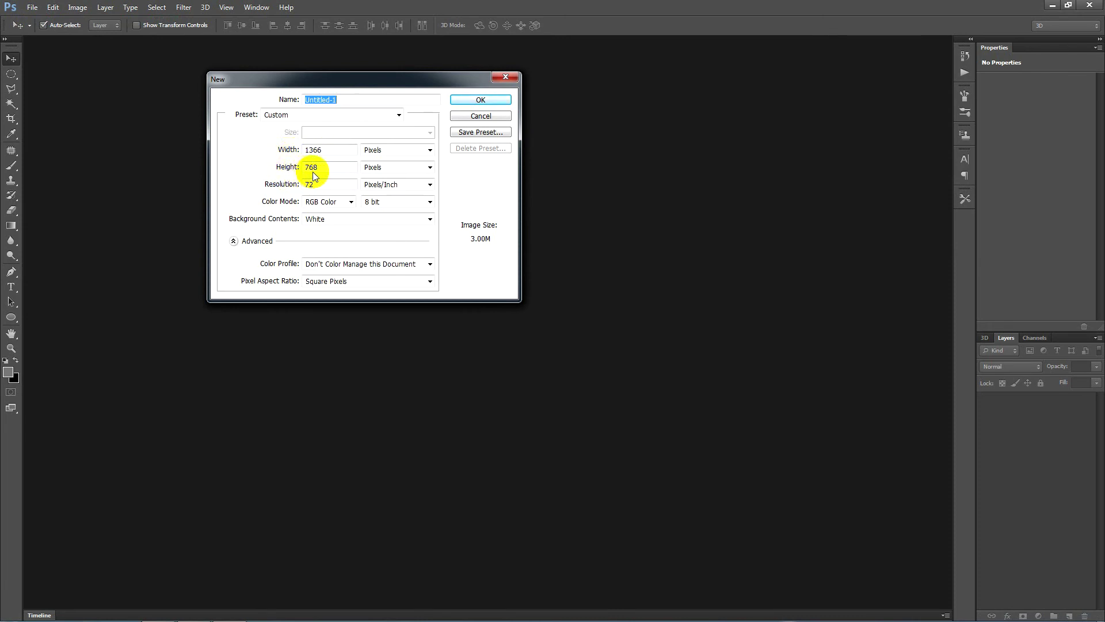
pyautogui.click(488, 99)
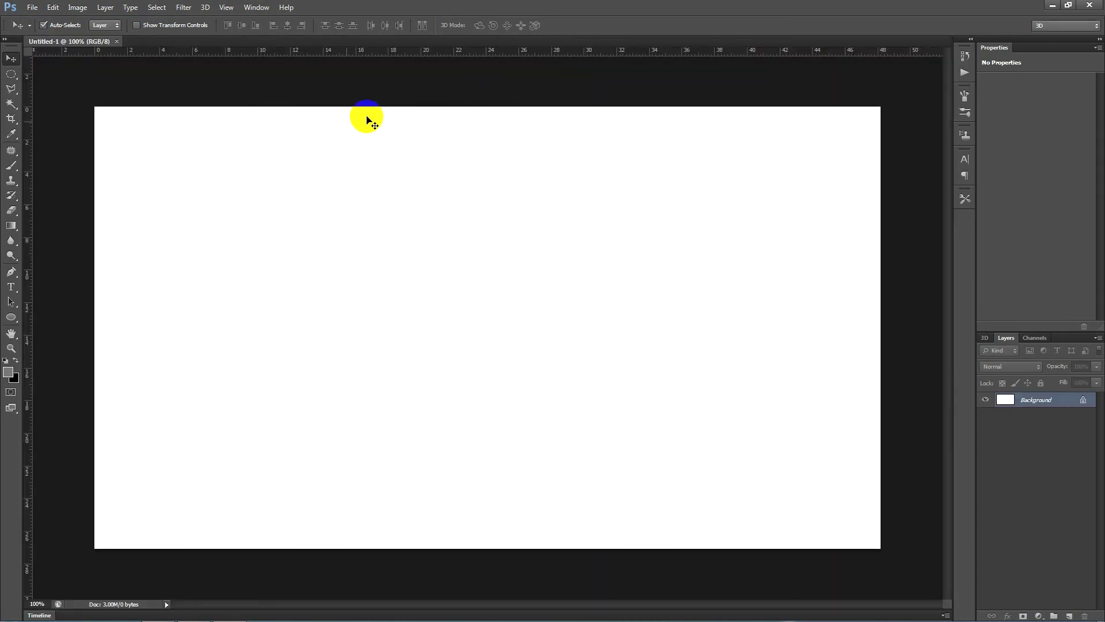
# - Type 'VC' on the canvas in the AR DESTINE font at 555 pt
pyautogui.click(17, 293)
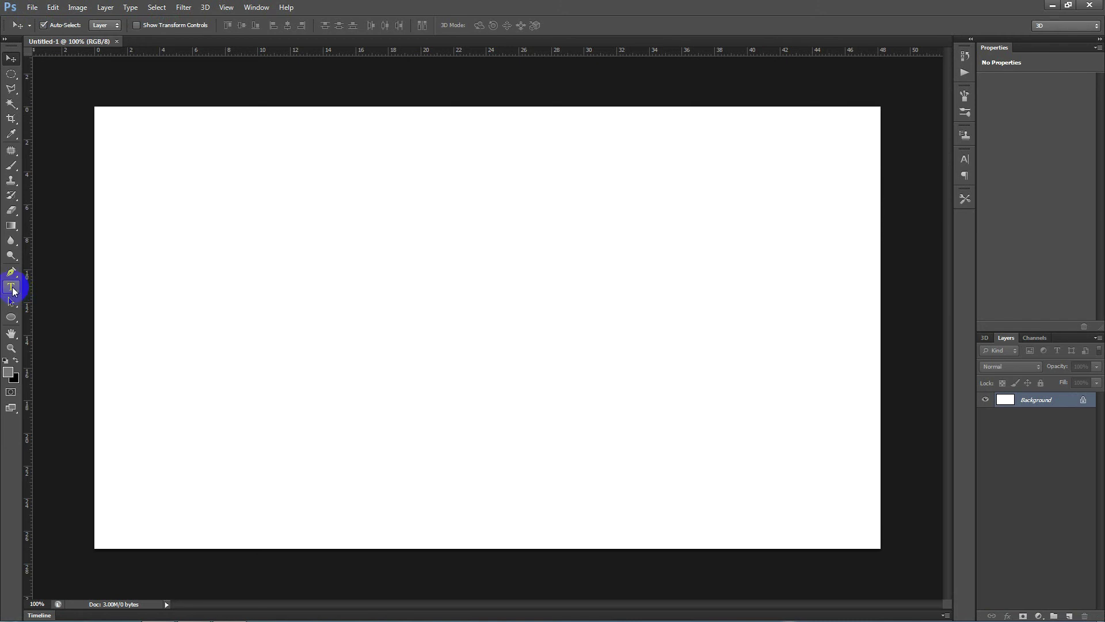
pyautogui.click(437, 338)
pyautogui.click(209, 30)
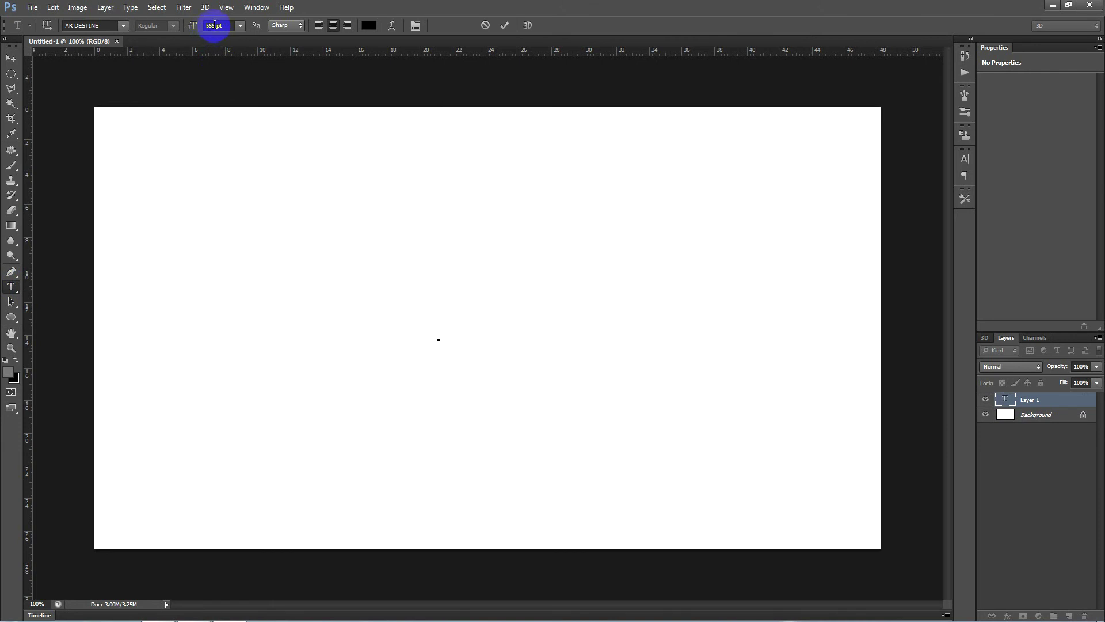
pyautogui.moveTo(214, 28); pyautogui.dragTo(389, 289)
pyautogui.click(72, 27)
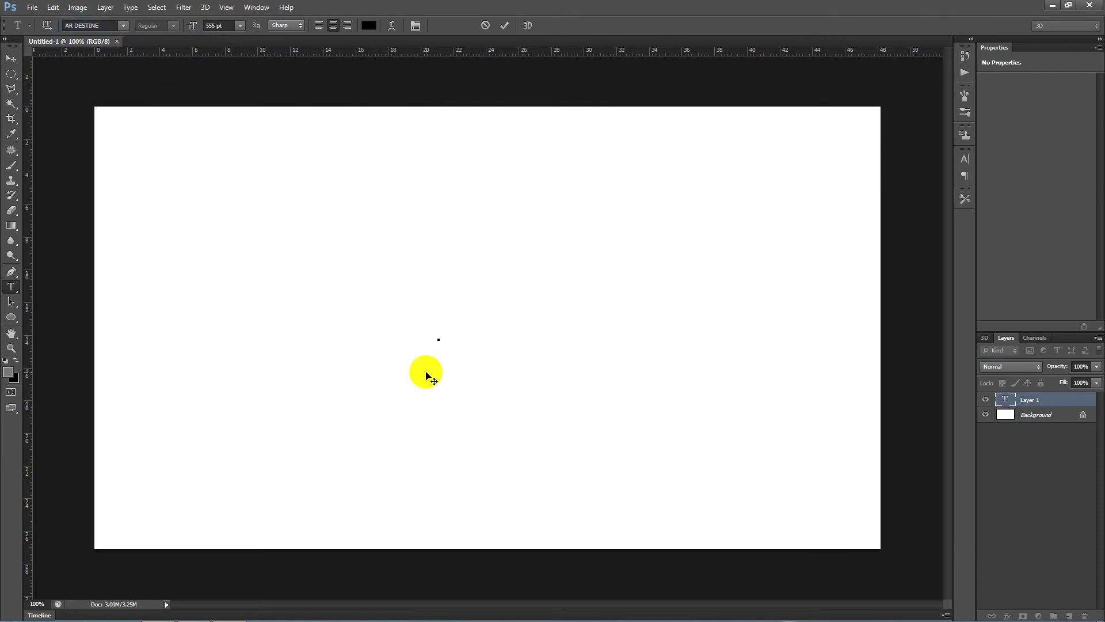
pyautogui.write('V')
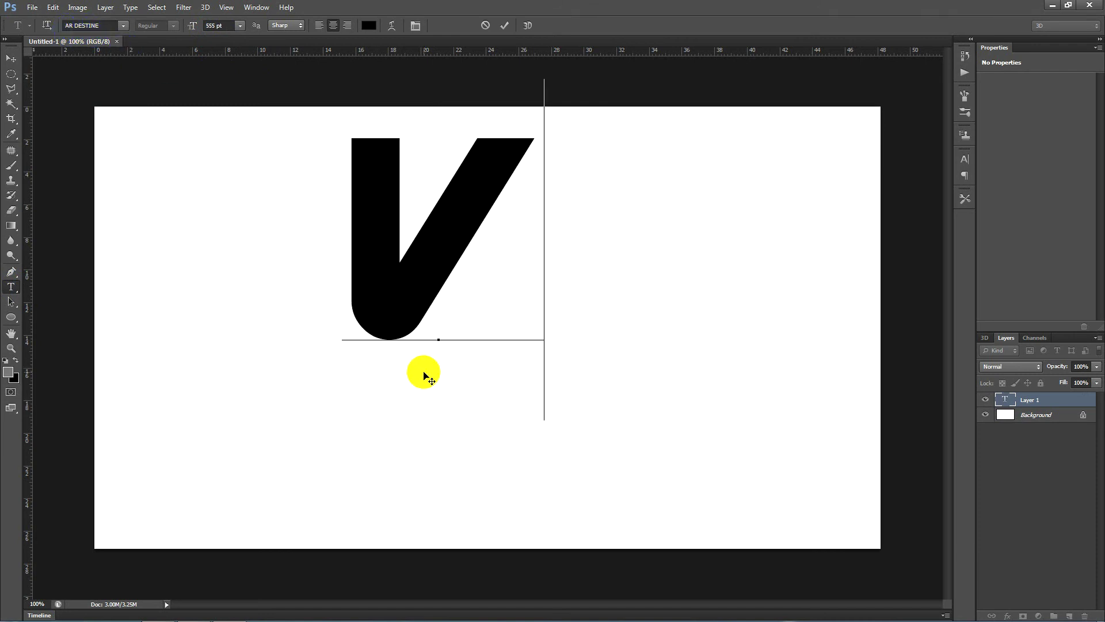
pyautogui.write('C')
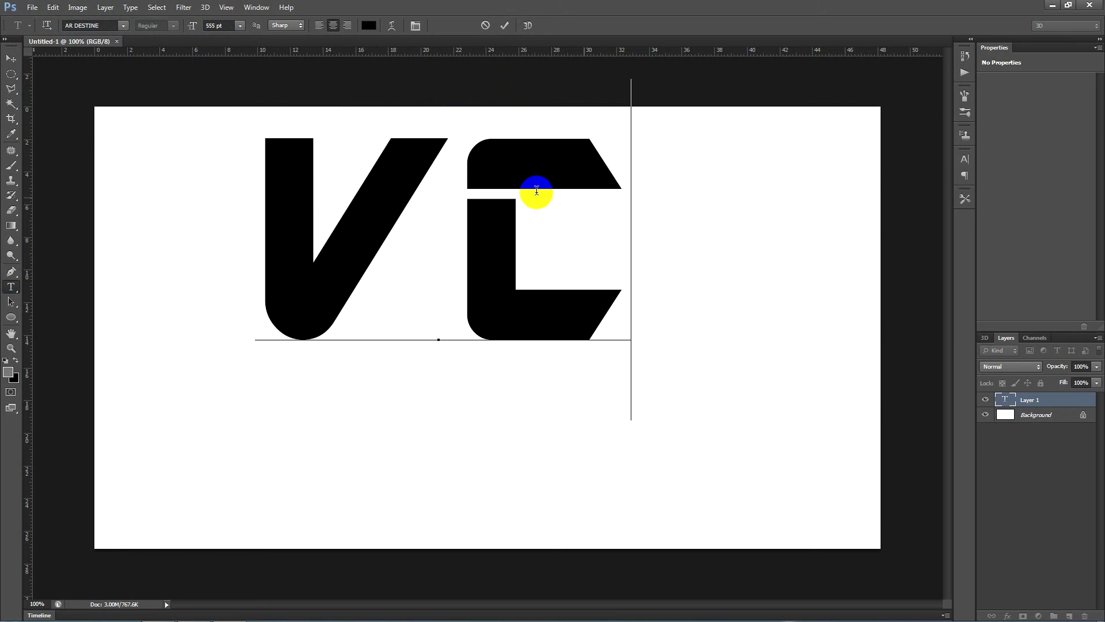
# - Adjust the VC text's letter spacing in the Character panel and commit it
pyautogui.moveTo(624, 201); pyautogui.dragTo(328, 173)
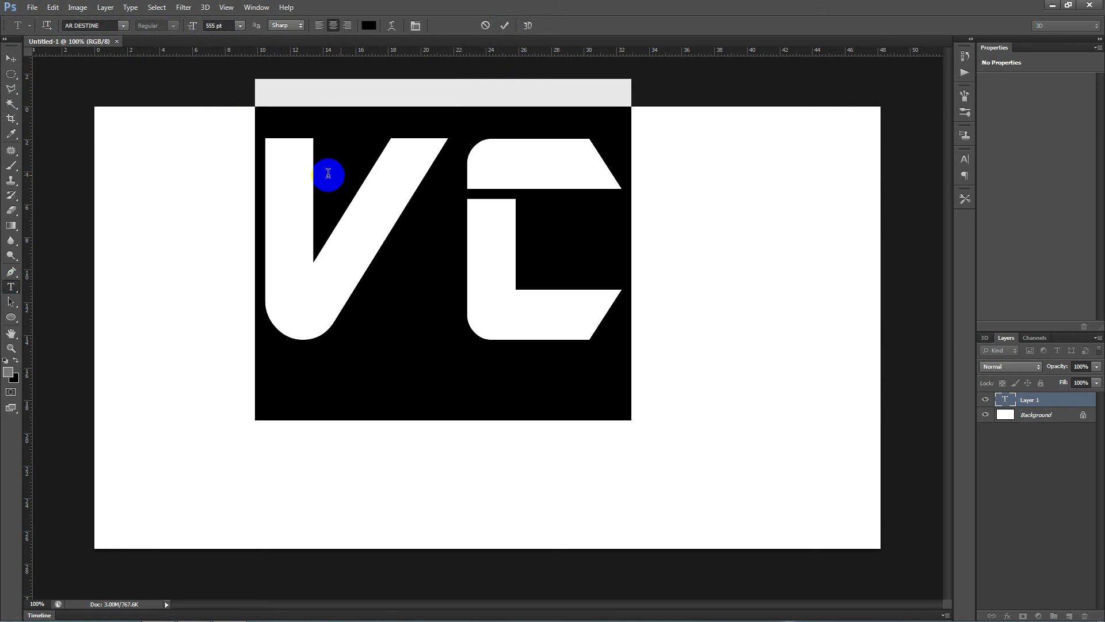
pyautogui.click(966, 158)
pyautogui.click(918, 196)
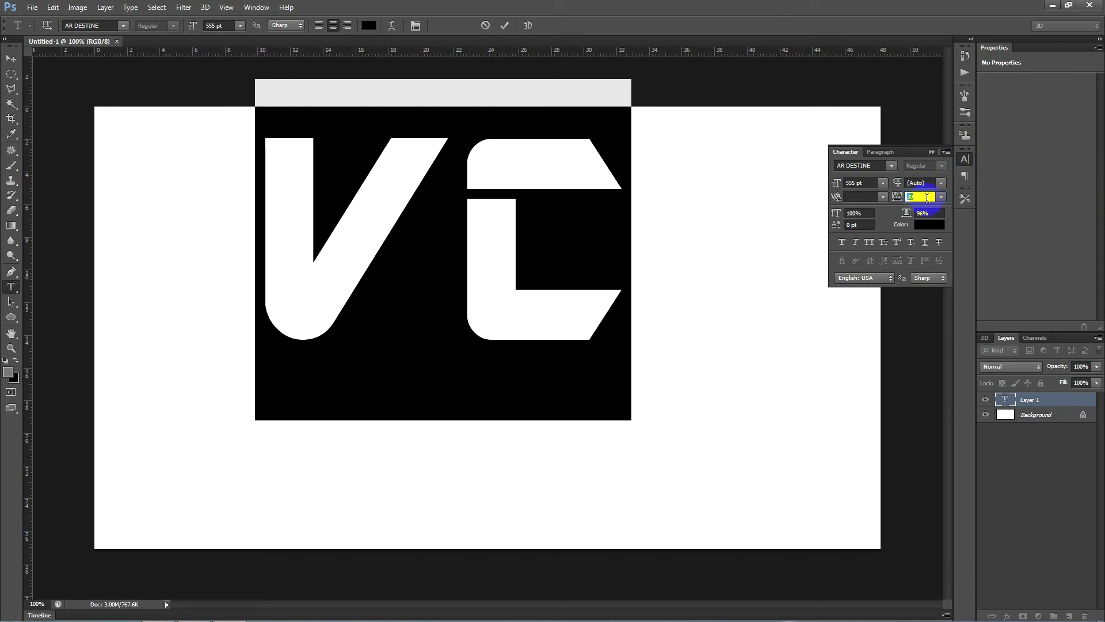
pyautogui.click(966, 161)
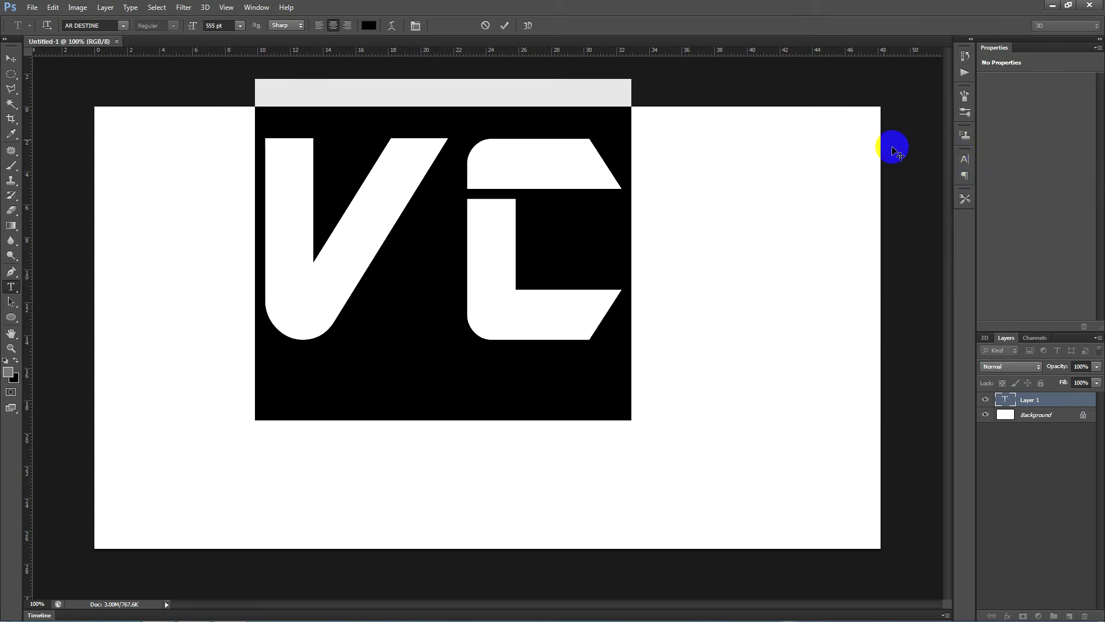
pyautogui.click(257, 8)
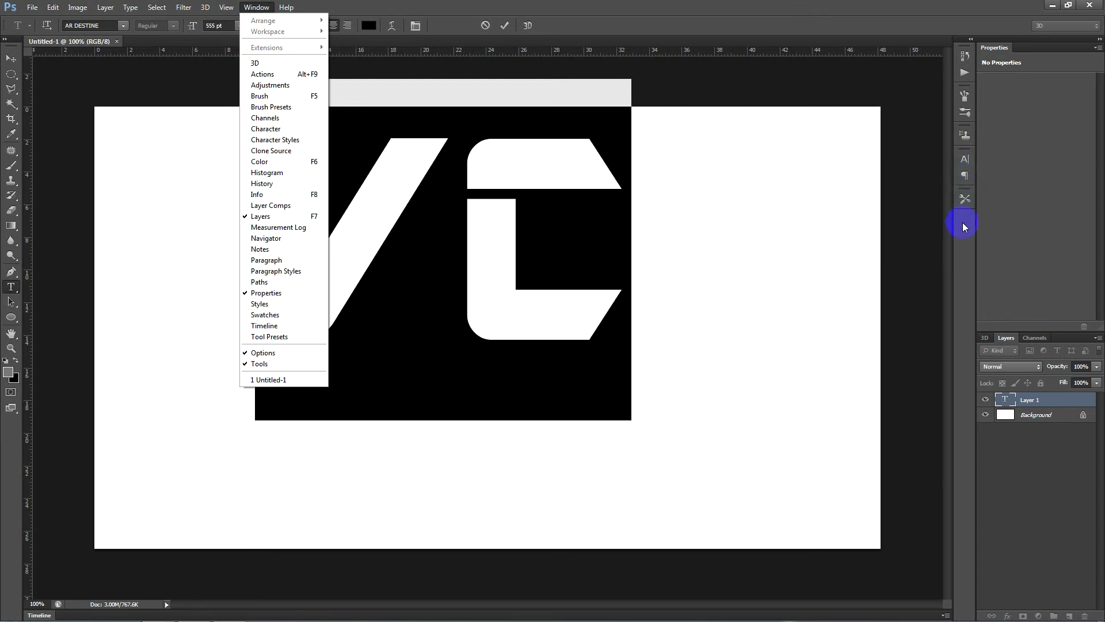
pyautogui.click(607, 25)
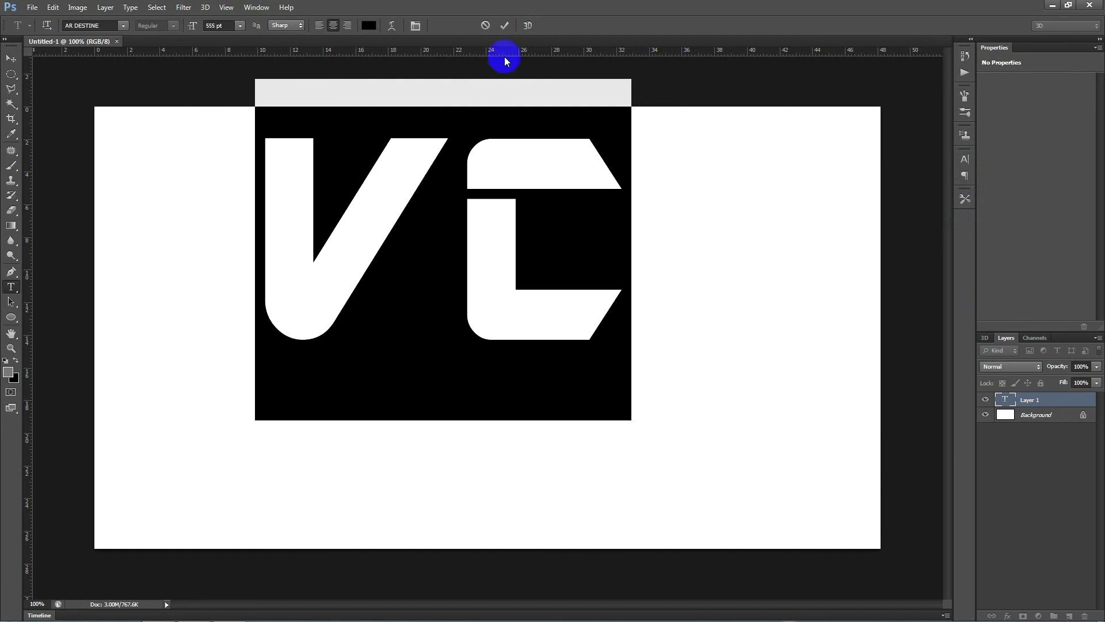
pyautogui.click(505, 26)
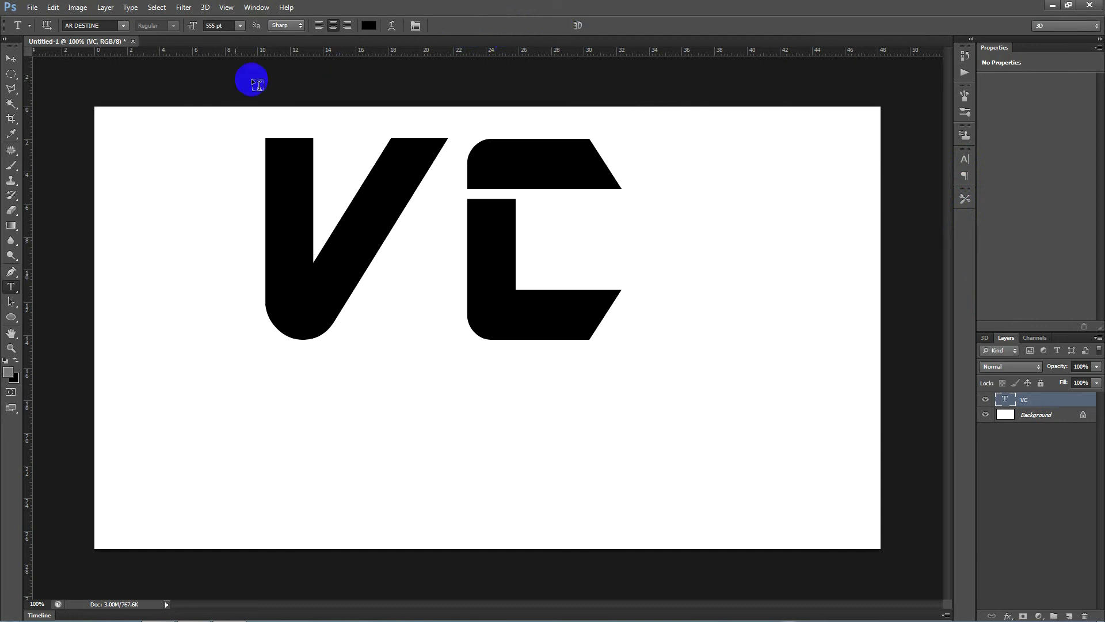
# - Align VC to the Background's horizontal and vertical centres, then select the VC layer
pyautogui.click(11, 58)
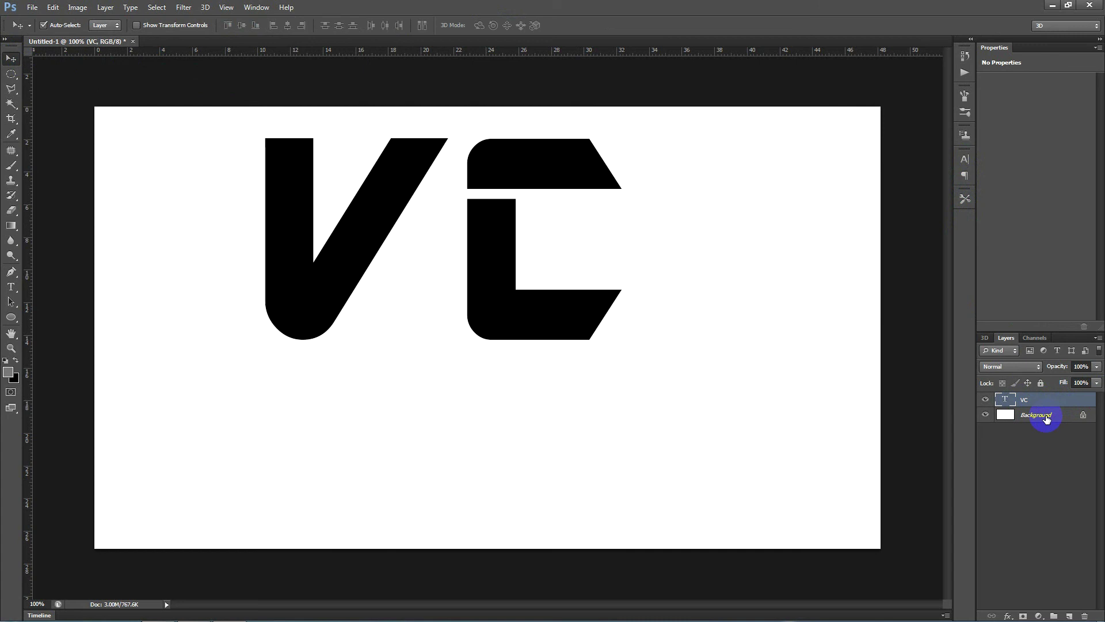
pyautogui.keyDown('shift'); pyautogui.click(1047, 418); pyautogui.keyUp('shift')
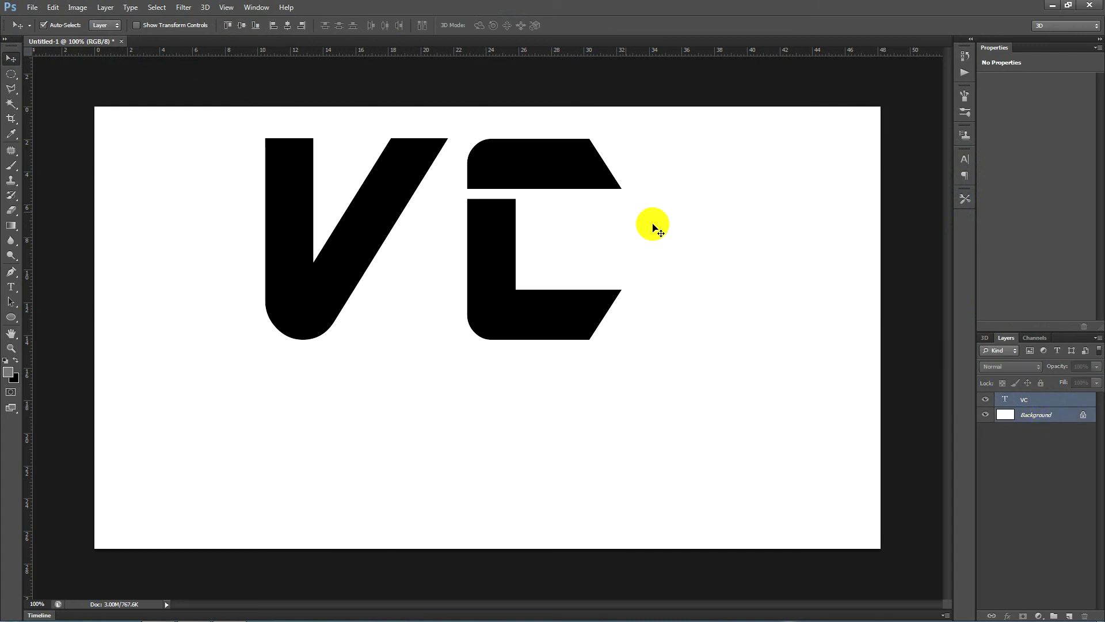
pyautogui.click(288, 25)
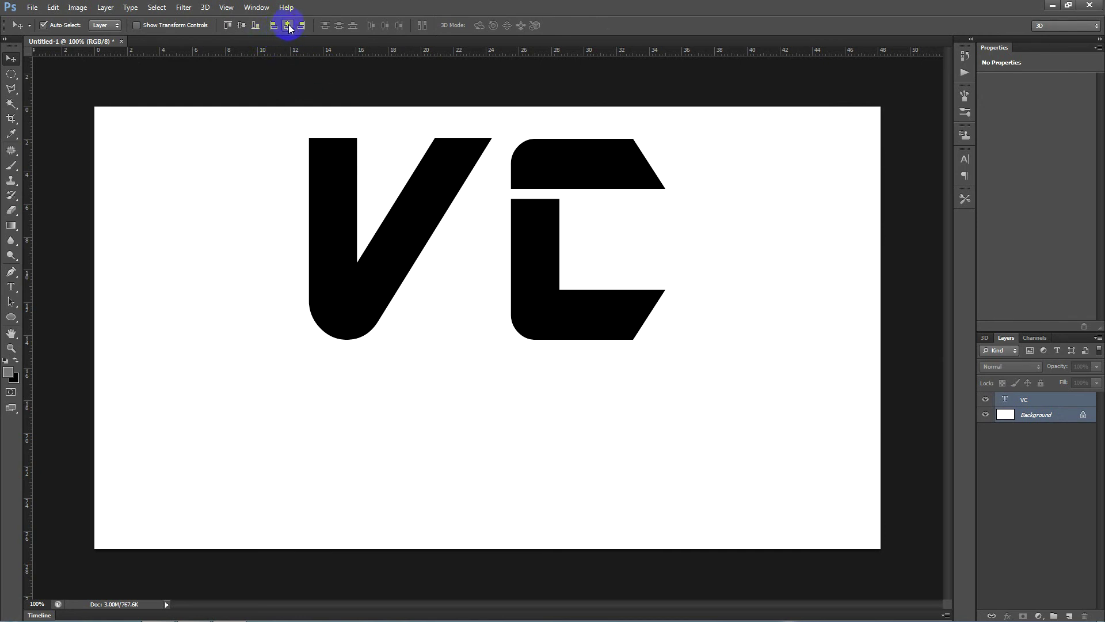
pyautogui.click(242, 26)
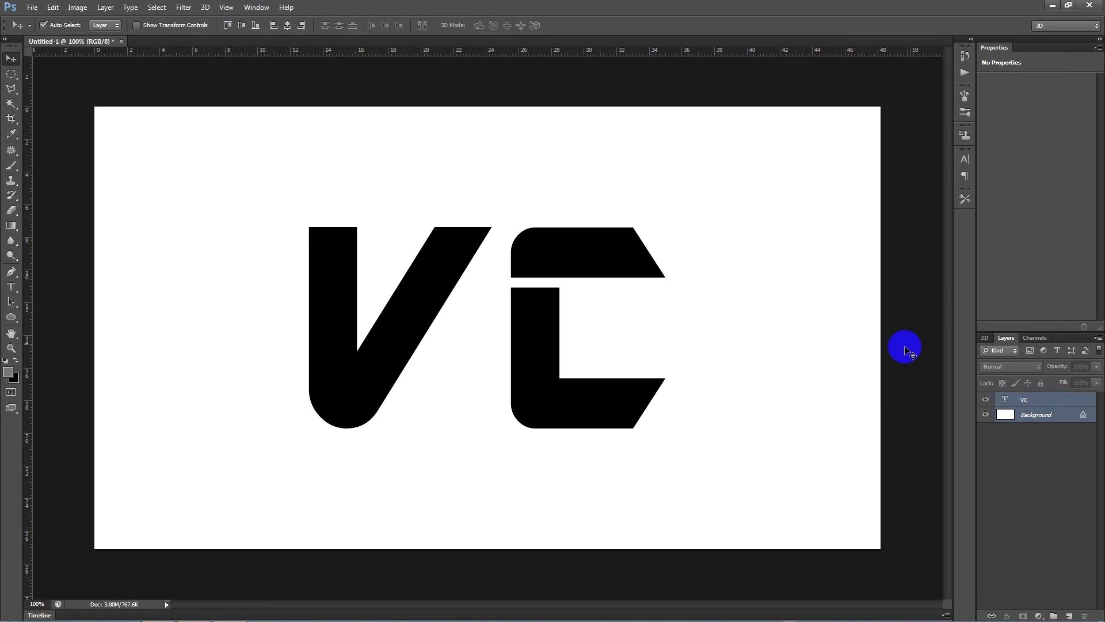
pyautogui.click(915, 334)
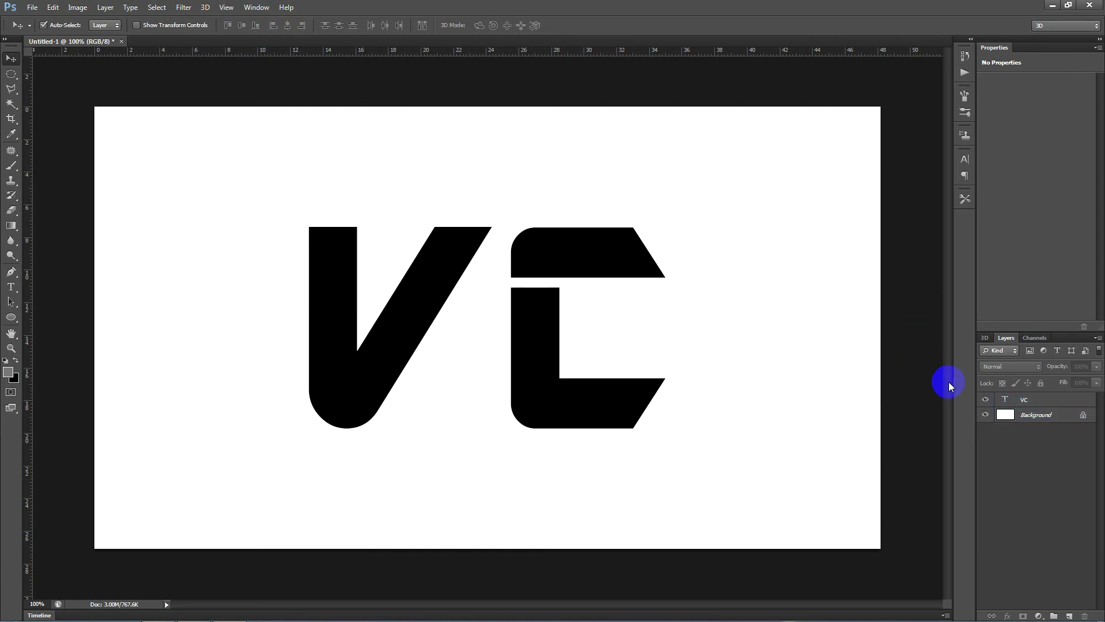
pyautogui.click(1037, 403)
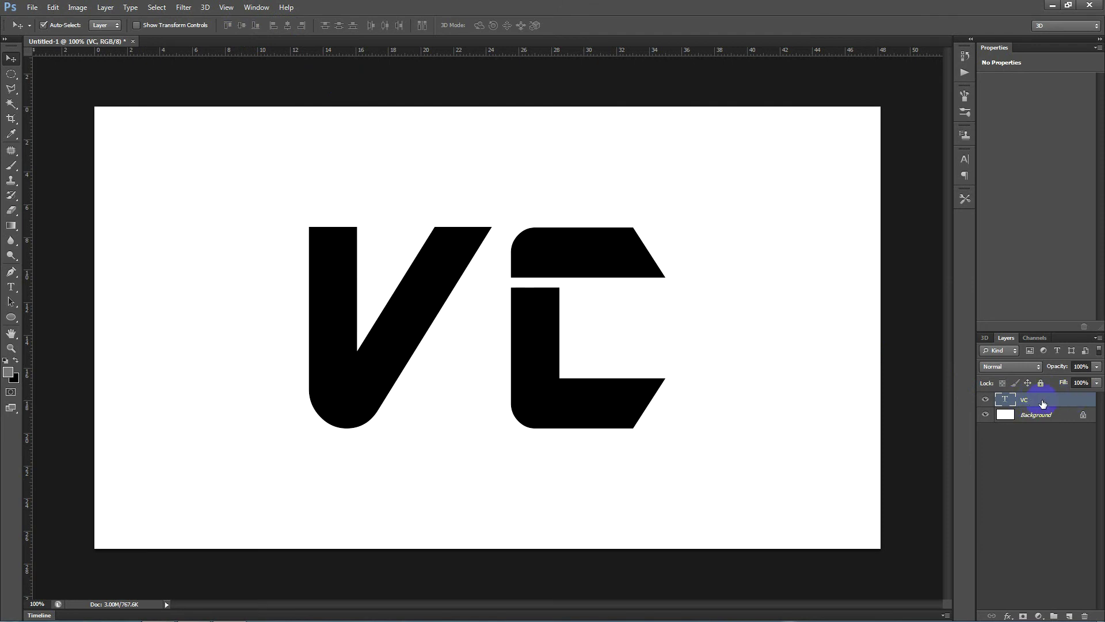
# - Extrude the VC text layer into a 3D object
pyautogui.rightClick(1043, 404)
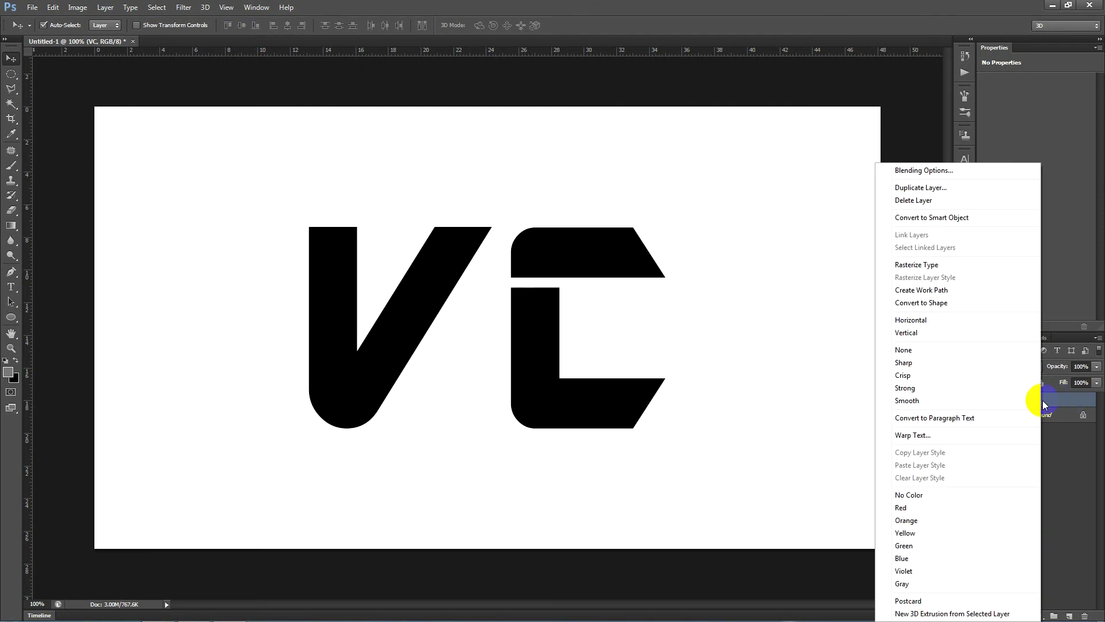
pyautogui.click(927, 614)
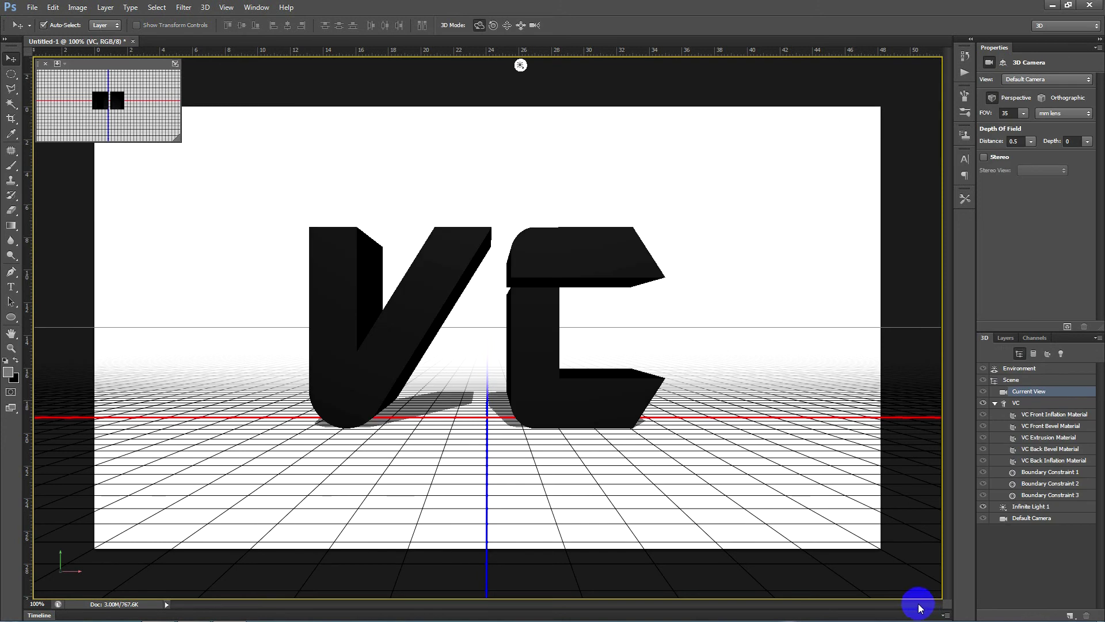
pyautogui.click(1004, 340)
# - Convert the Background layer into a 3D postcard
pyautogui.click(1039, 418)
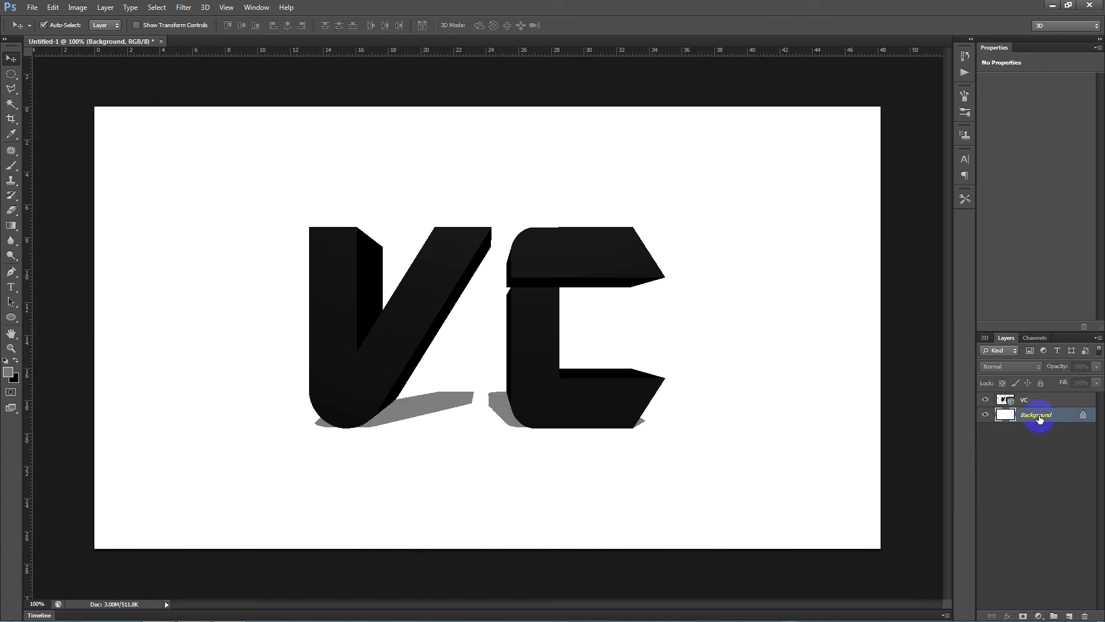
pyautogui.rightClick(1038, 416)
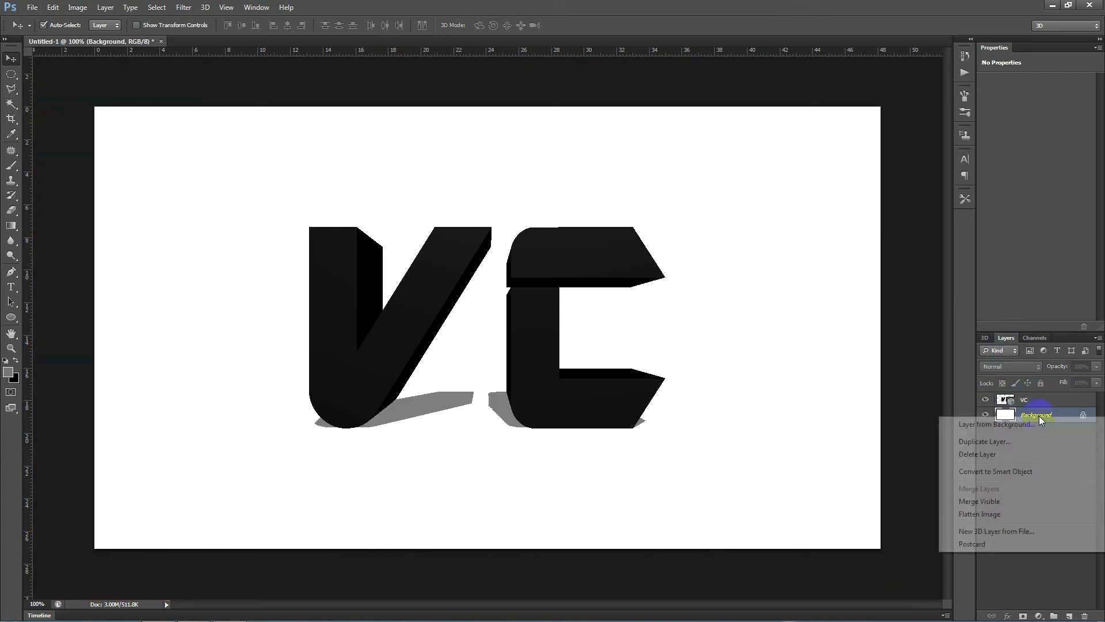
pyautogui.click(971, 545)
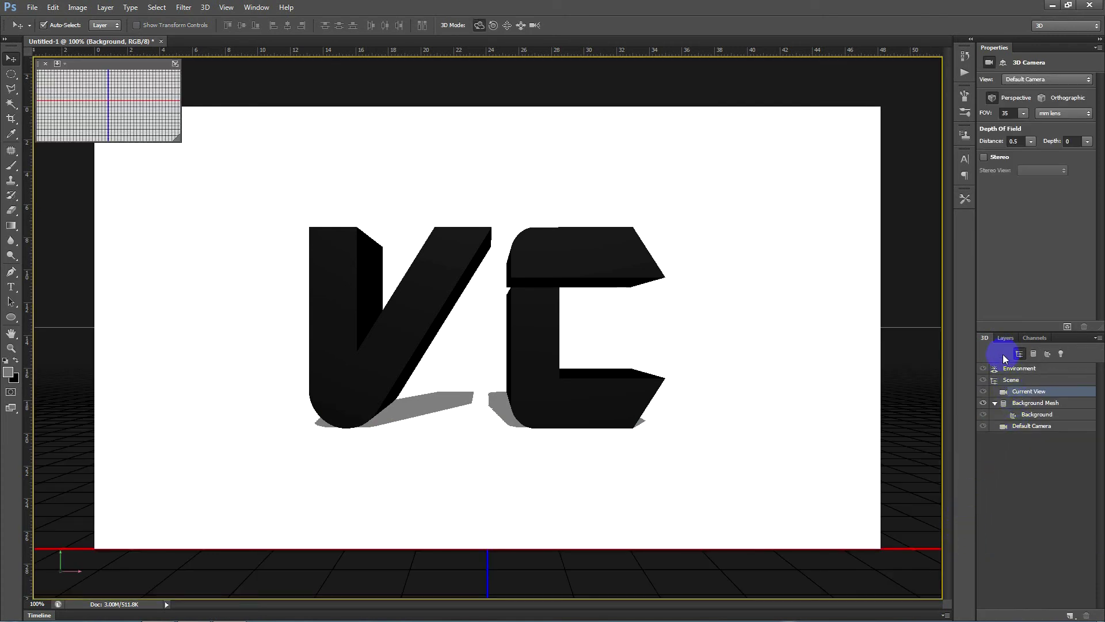
pyautogui.click(1006, 339)
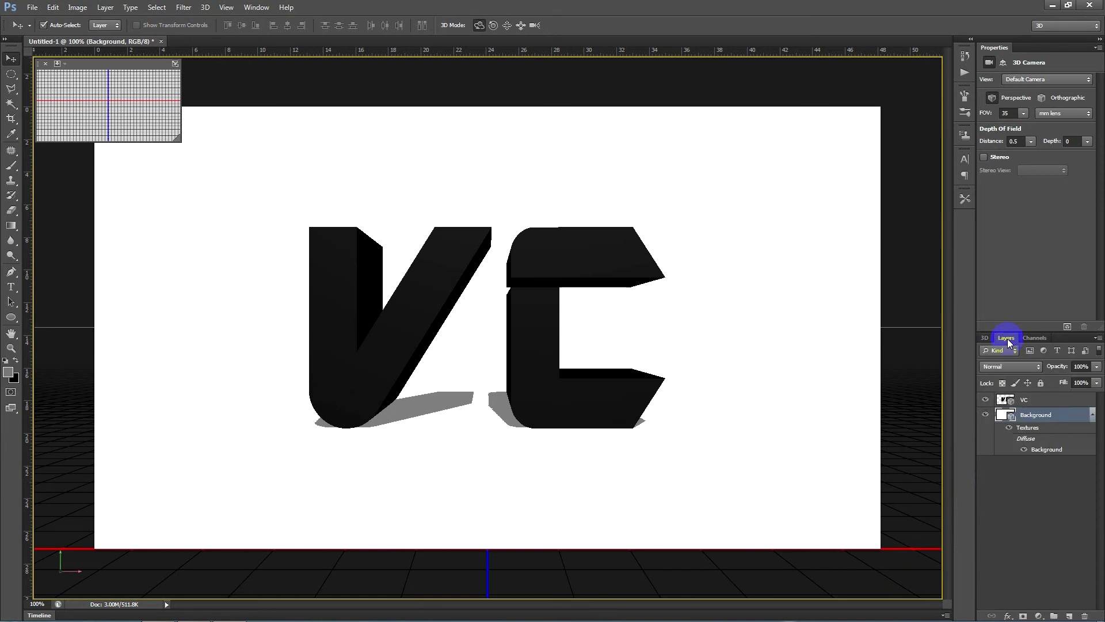
# - Select the VC Front Inflation Material in the 3D scene
pyautogui.click(1026, 400)
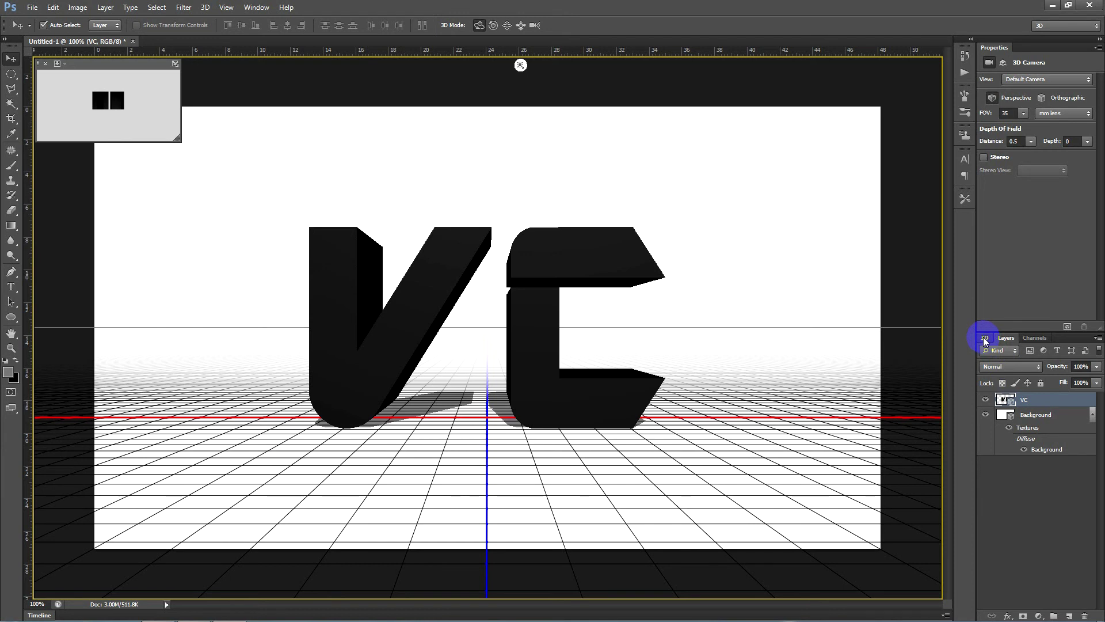
pyautogui.click(984, 338)
pyautogui.click(1032, 413)
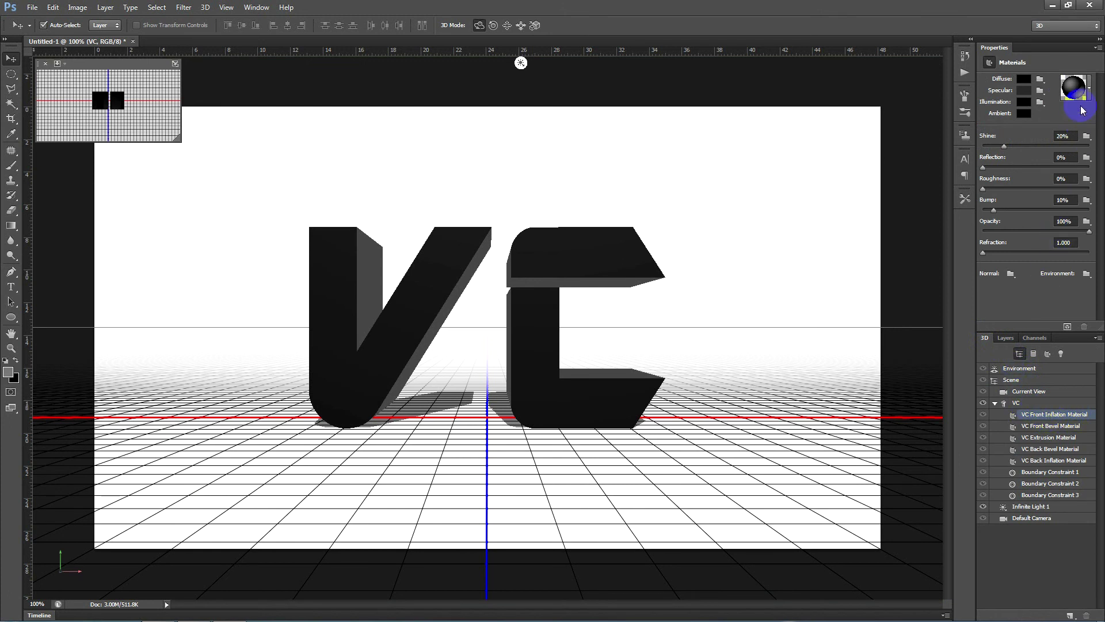
# - Apply the blue sphere material preset to the VC letter fronts
pyautogui.click(1089, 88)
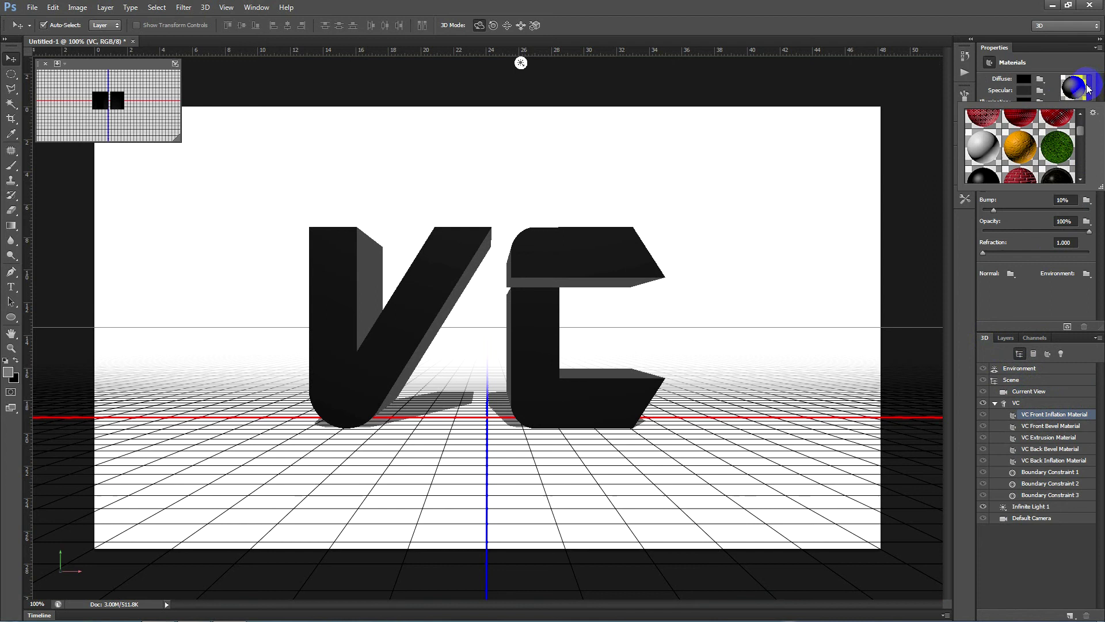
pyautogui.moveTo(1082, 136); pyautogui.dragTo(1081, 176)
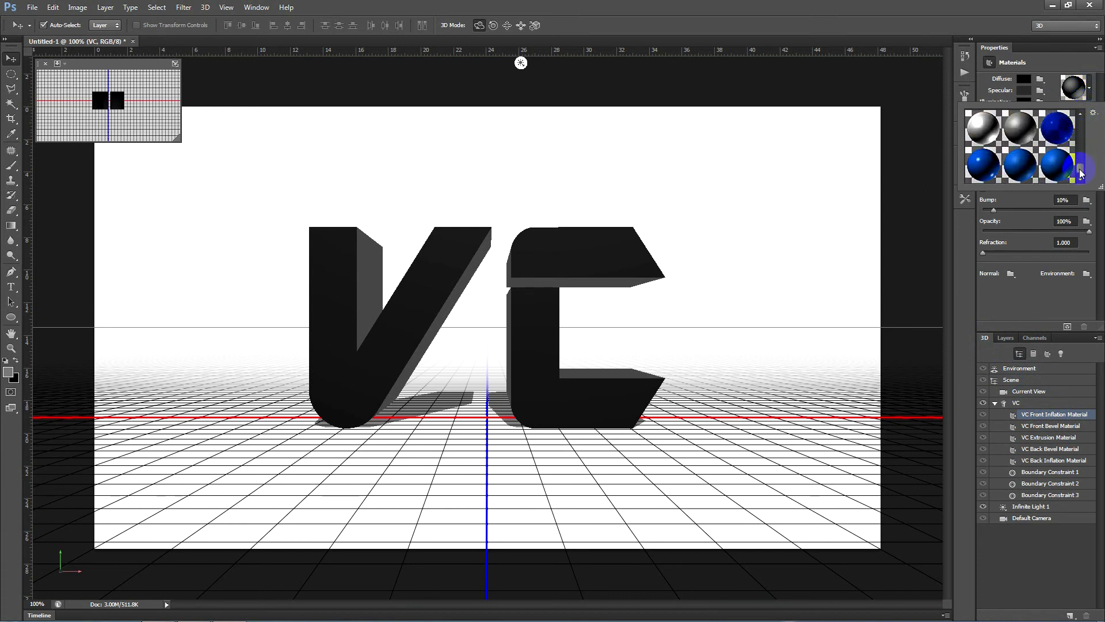
pyautogui.click(987, 166)
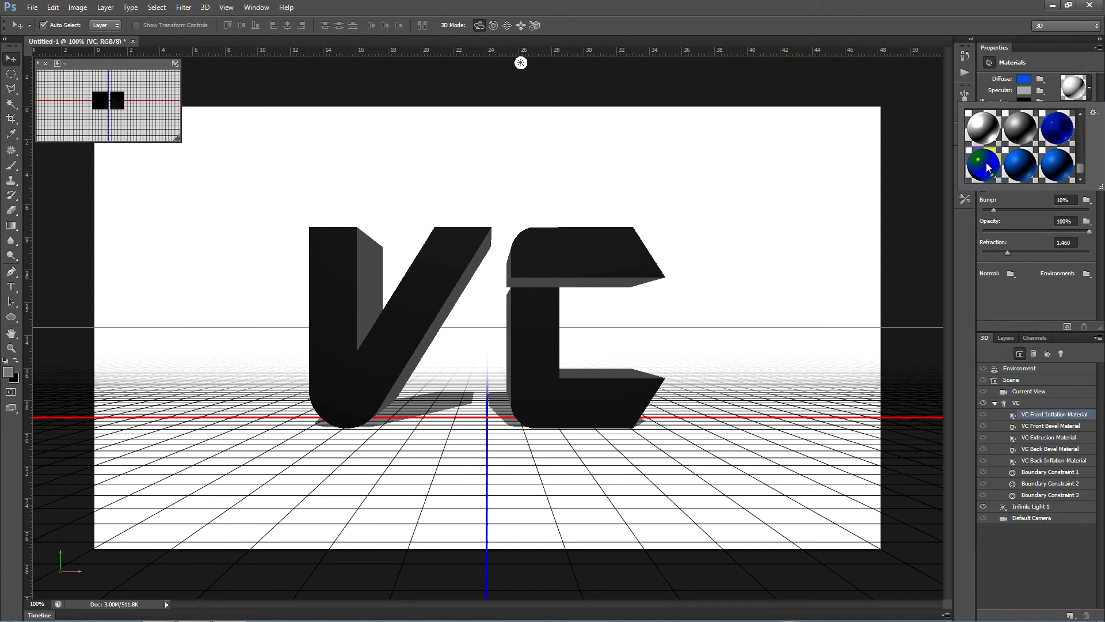
# - Append the Default (for Ray Tracer) material set to the presets
pyautogui.click(1094, 115)
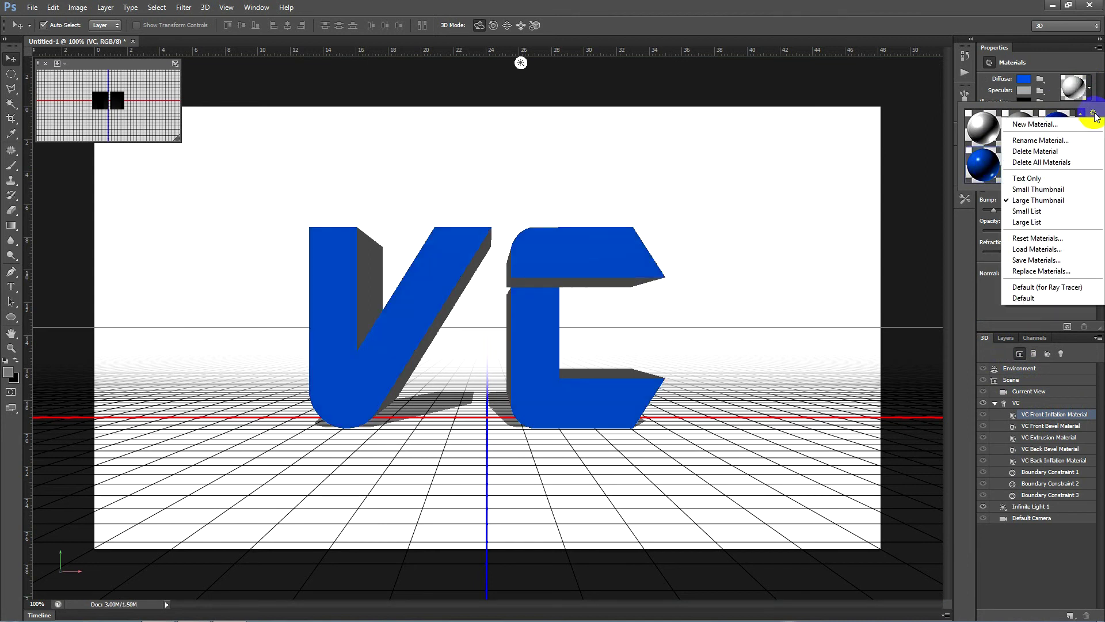
pyautogui.click(1051, 288)
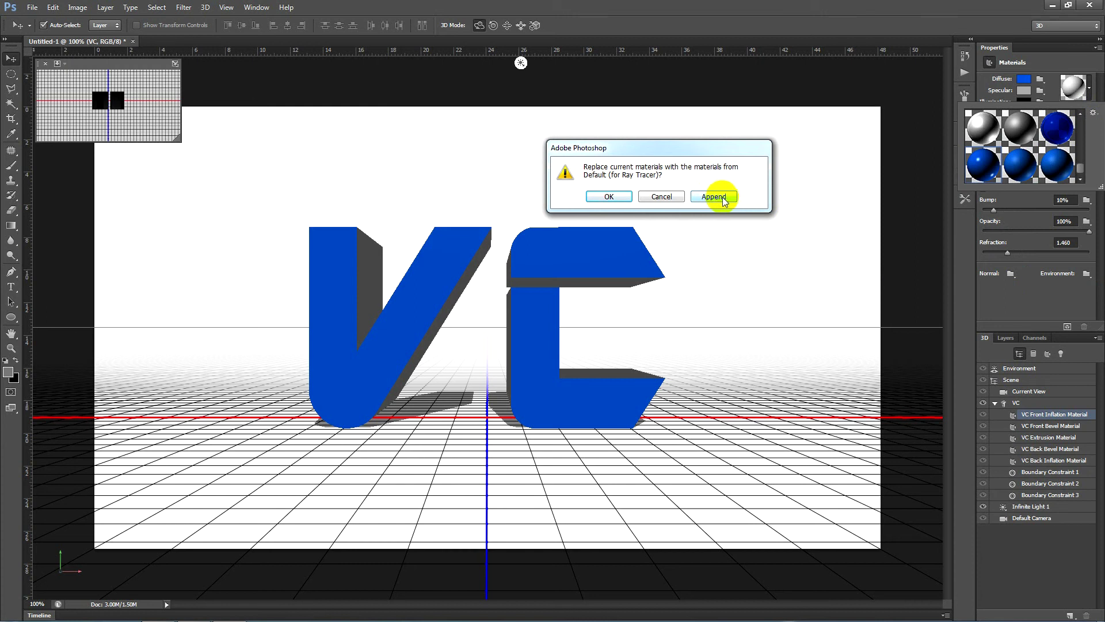
pyautogui.click(669, 196)
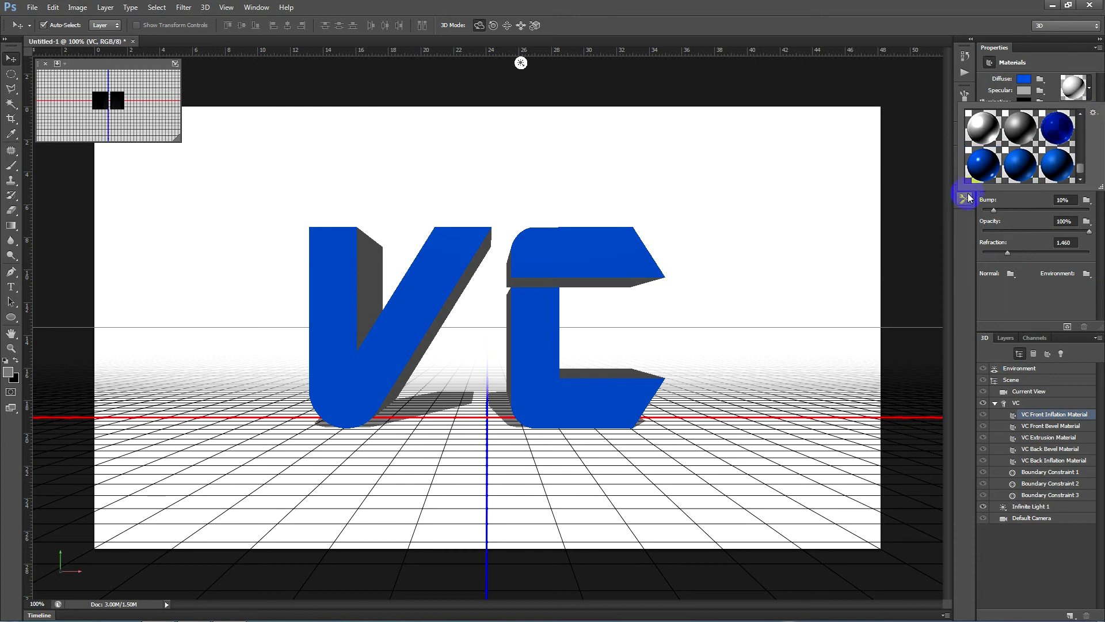
pyautogui.scroll(1, 1040, 155)
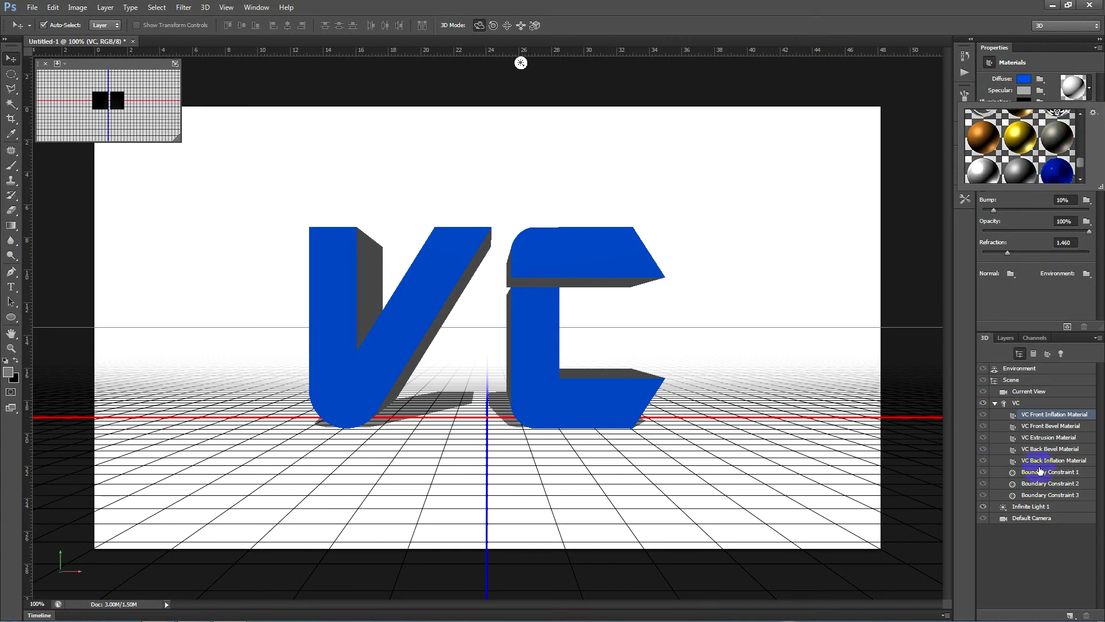
# - Give the VC Extrusion Material the orange wood preset, then select VC and Background layers
pyautogui.click(968, 415)
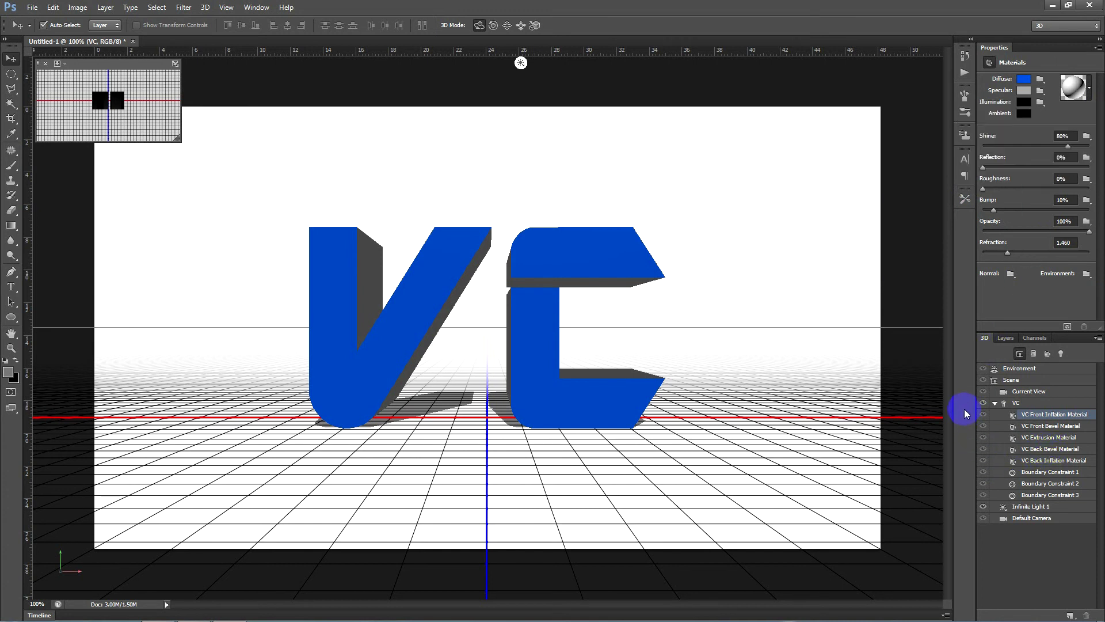
pyautogui.click(1029, 439)
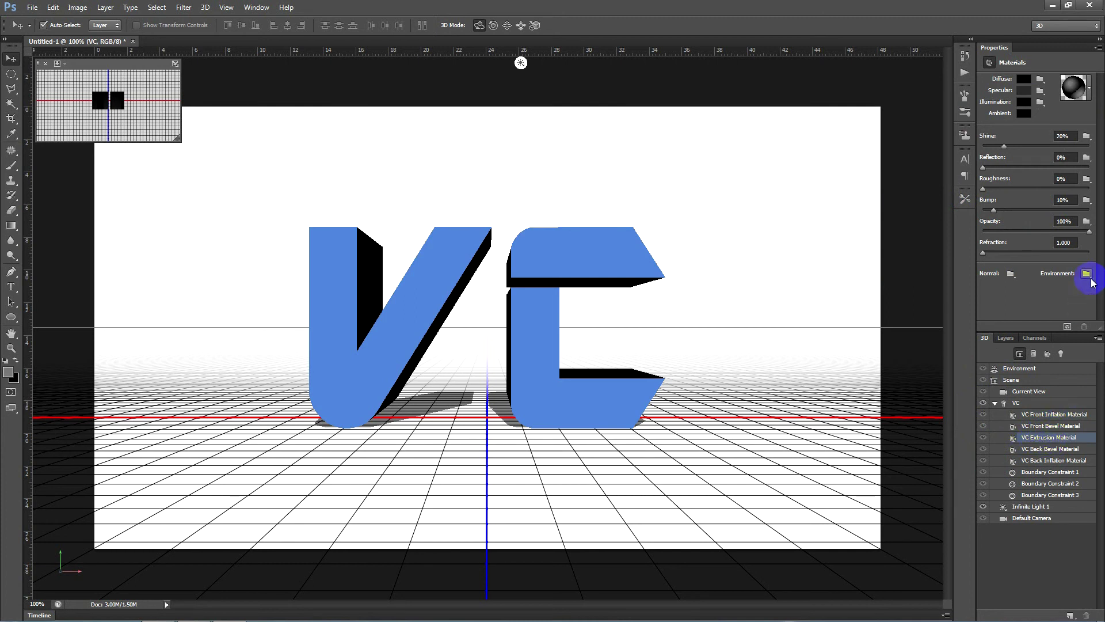
pyautogui.click(1091, 91)
pyautogui.moveTo(1081, 166); pyautogui.dragTo(1082, 133)
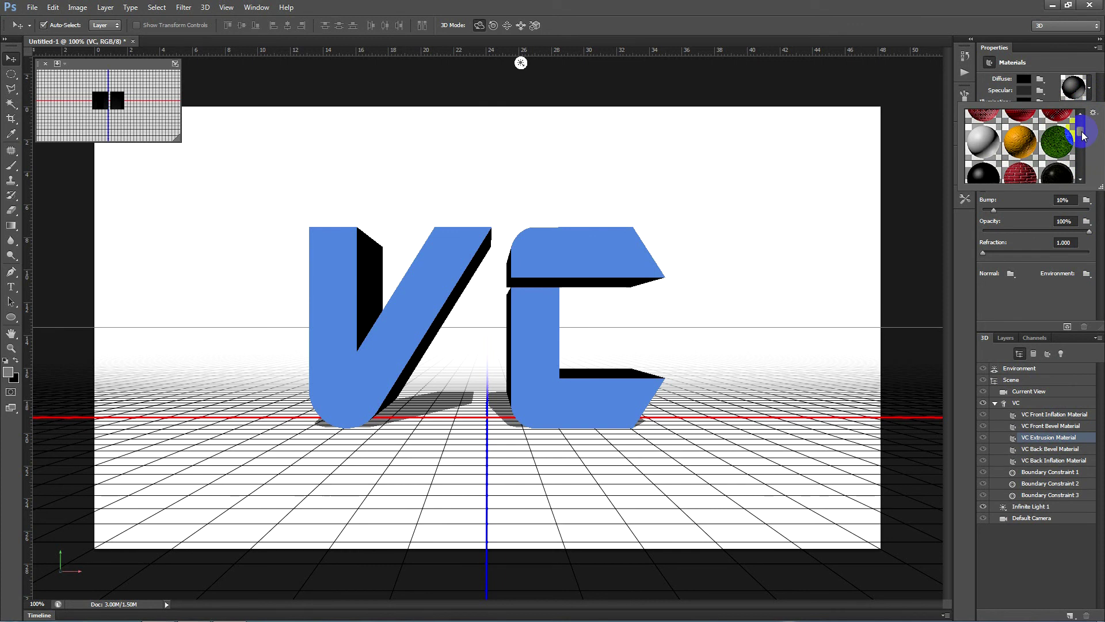
pyautogui.click(1023, 143)
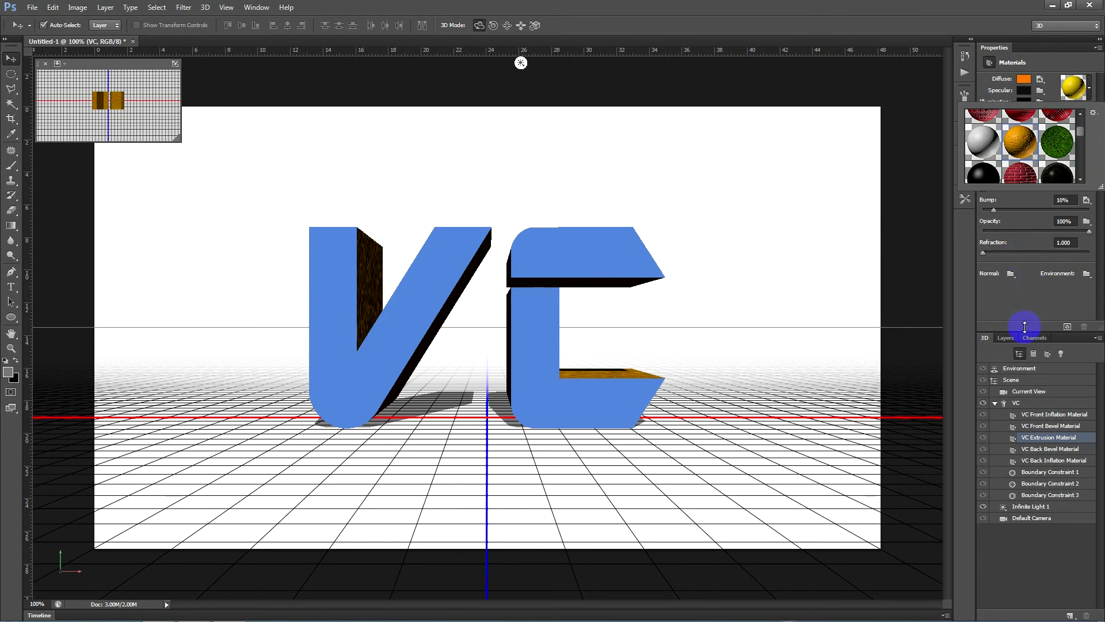
pyautogui.click(1004, 337)
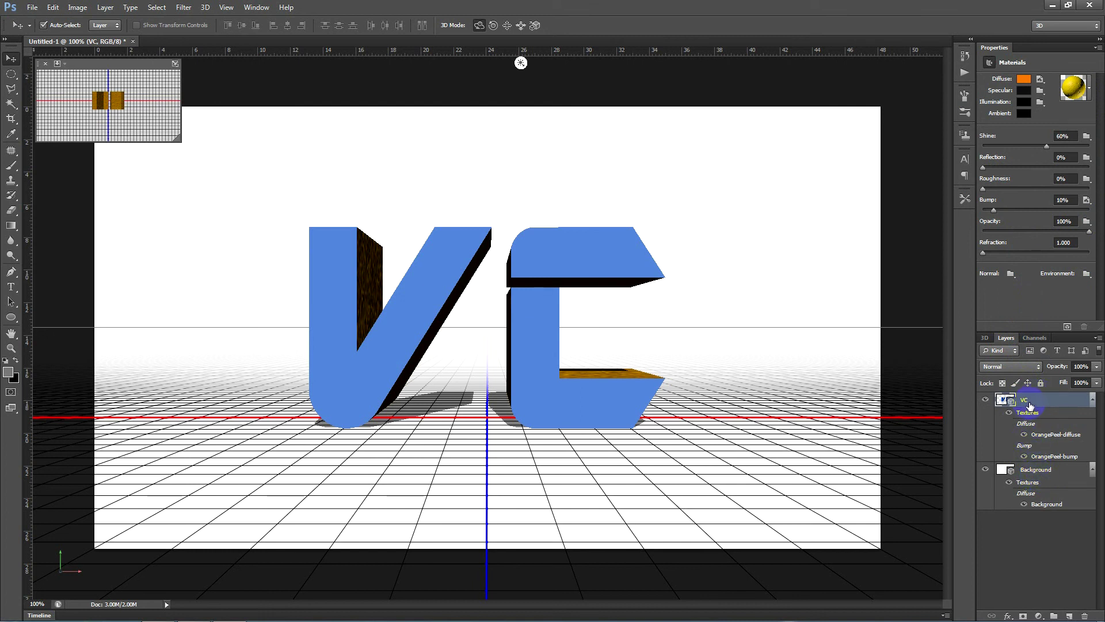
pyautogui.click(1046, 473)
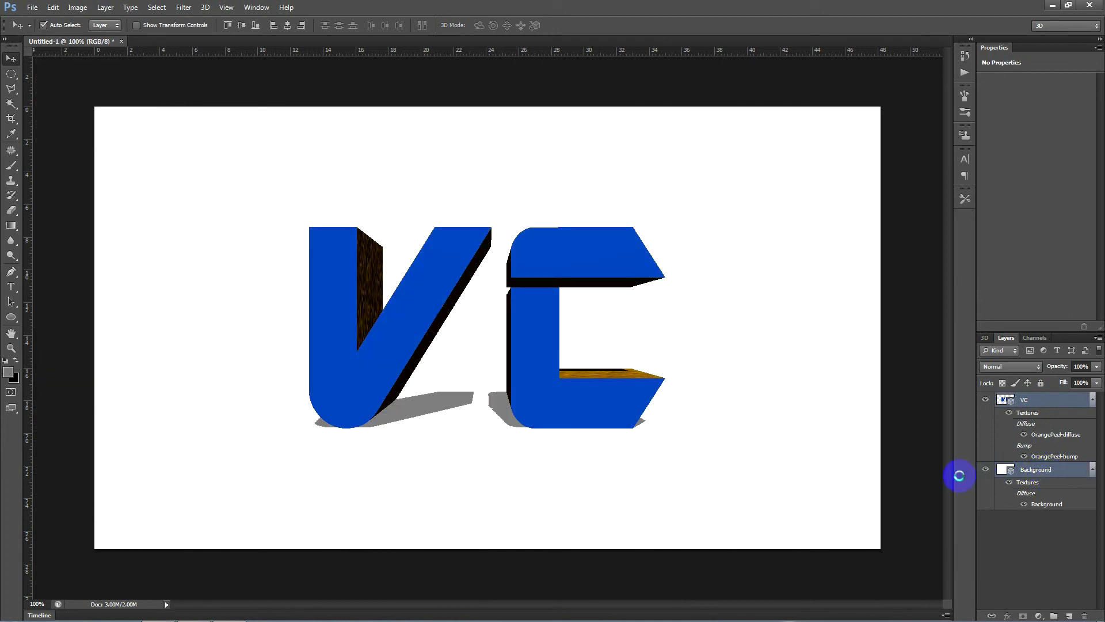
# - Merge the VC and Background layers into one 3D layer with Ctrl+E
pyautogui.hotkey('ctrl', 'e')
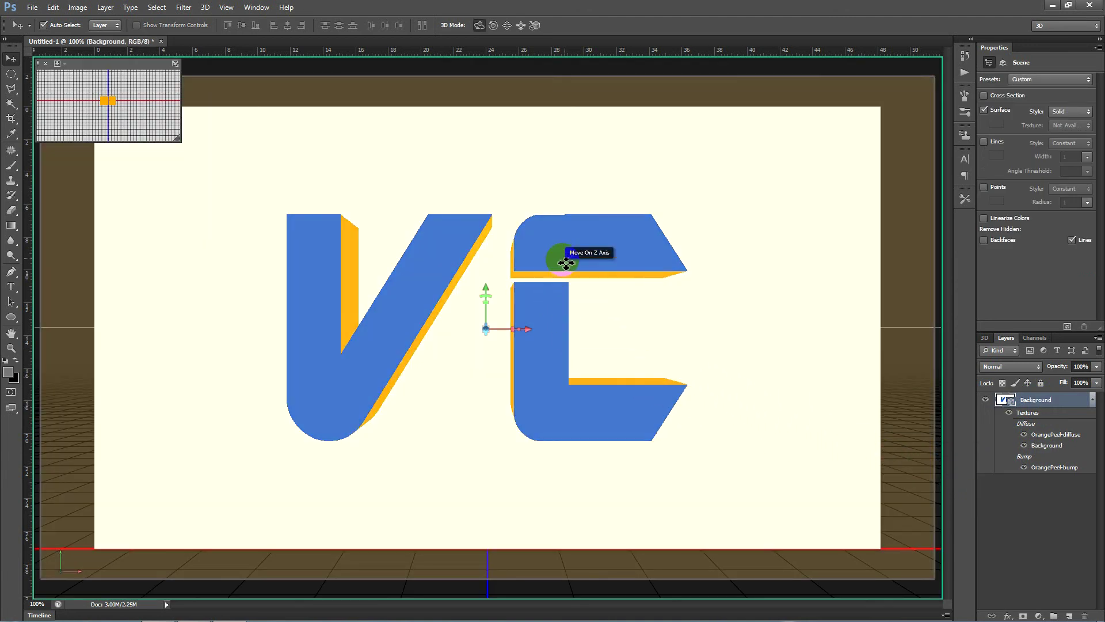
pyautogui.click(1040, 403)
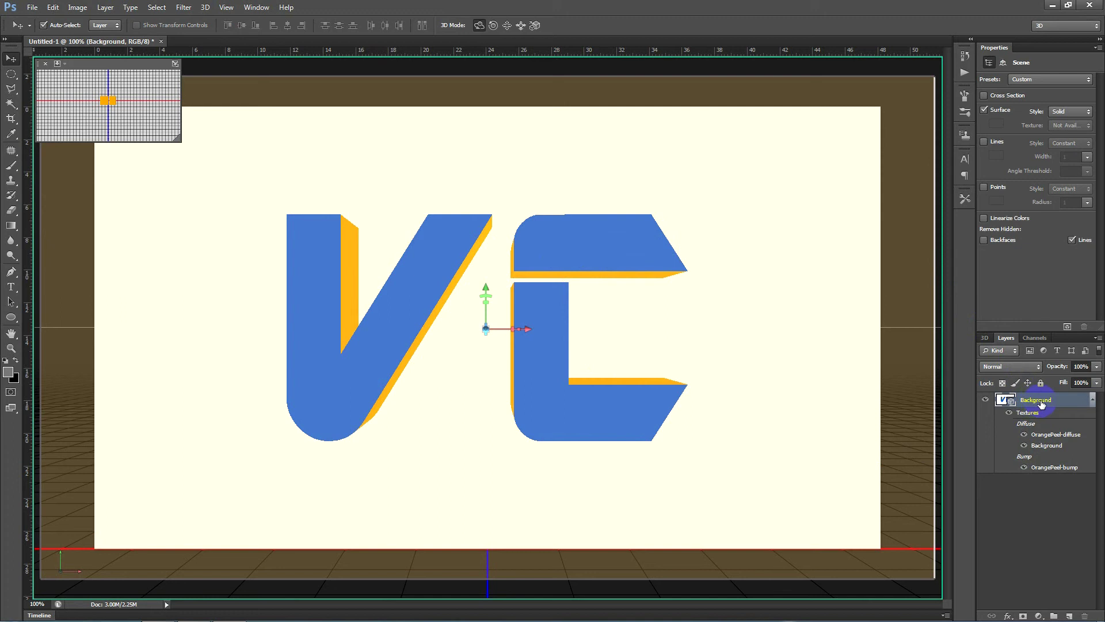
pyautogui.rightClick(1041, 404)
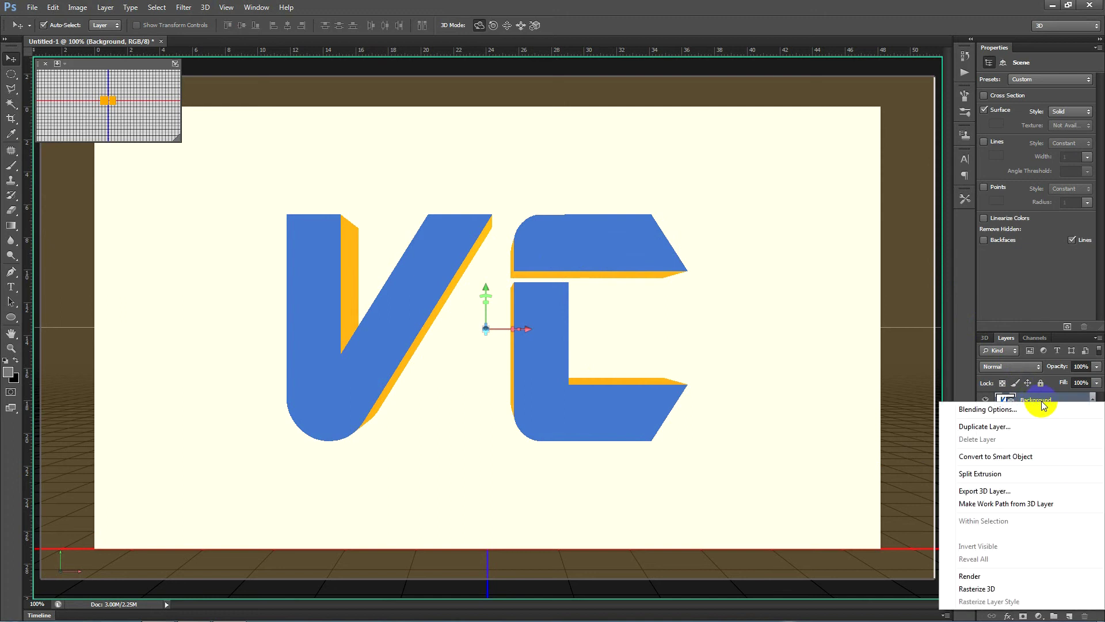
# - Render the merged VC 3D scene into a softly lit, shadowed image
pyautogui.click(970, 576)
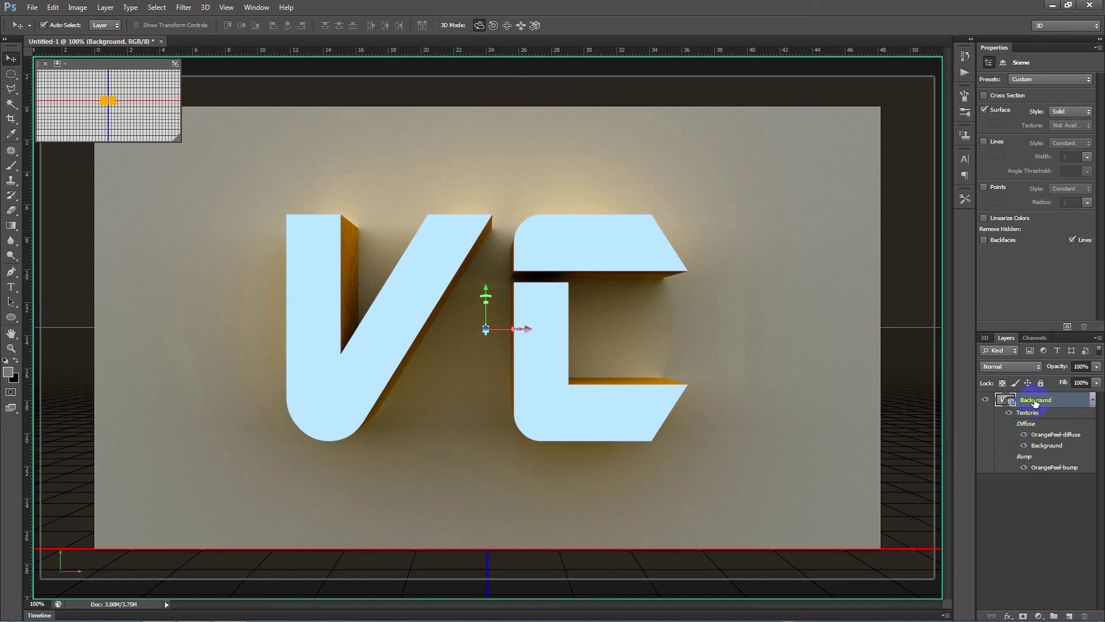
pyautogui.rightClick(1042, 400)
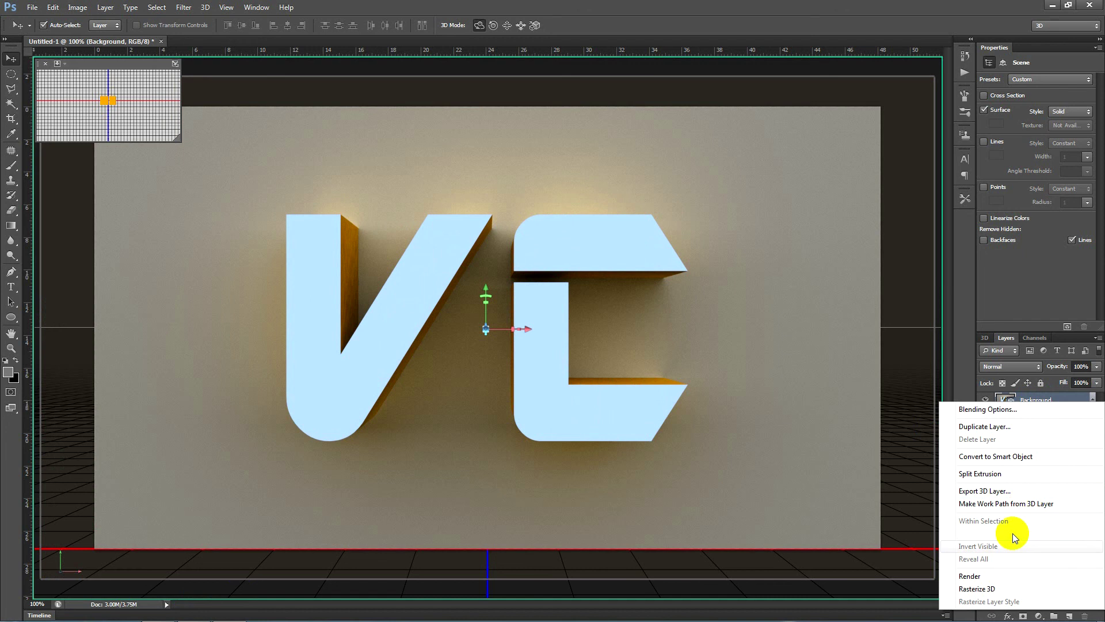
# - Rasterize the 3D layer, add an empty Layer 1, and reselect Background
pyautogui.click(973, 590)
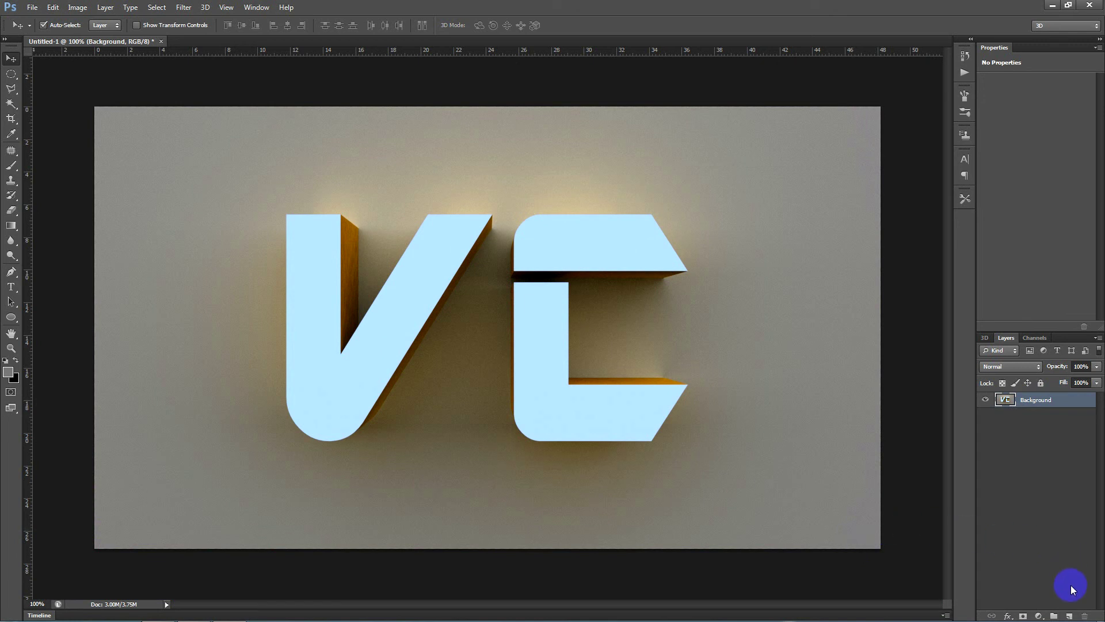
pyautogui.click(1069, 616)
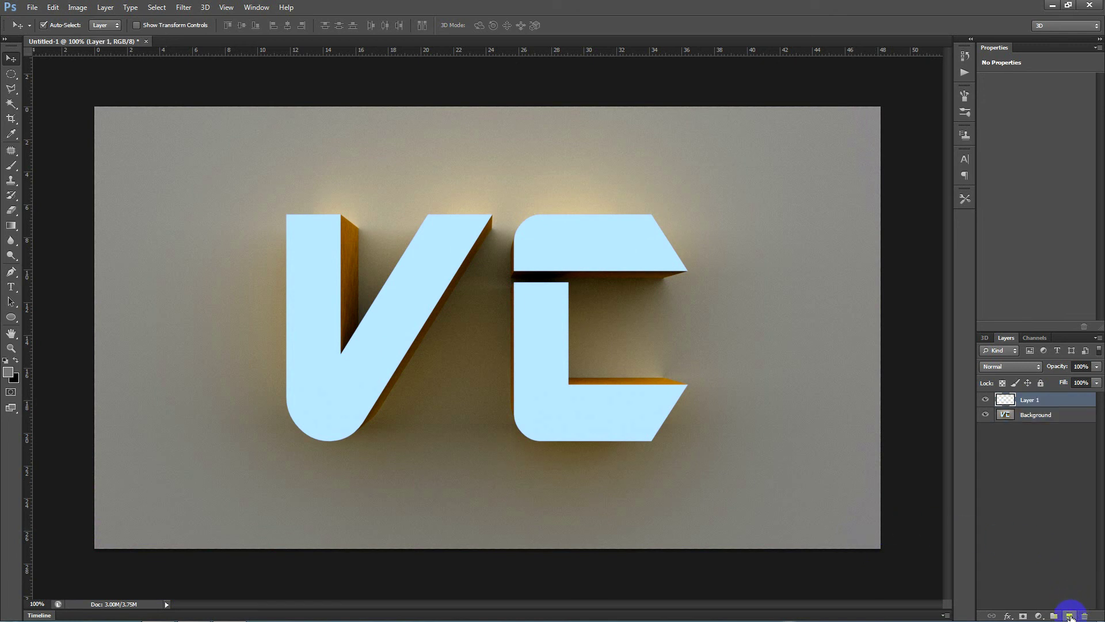
pyautogui.click(1036, 415)
# - Select the V face and the C's parts with the Magic Wand
pyautogui.click(10, 104)
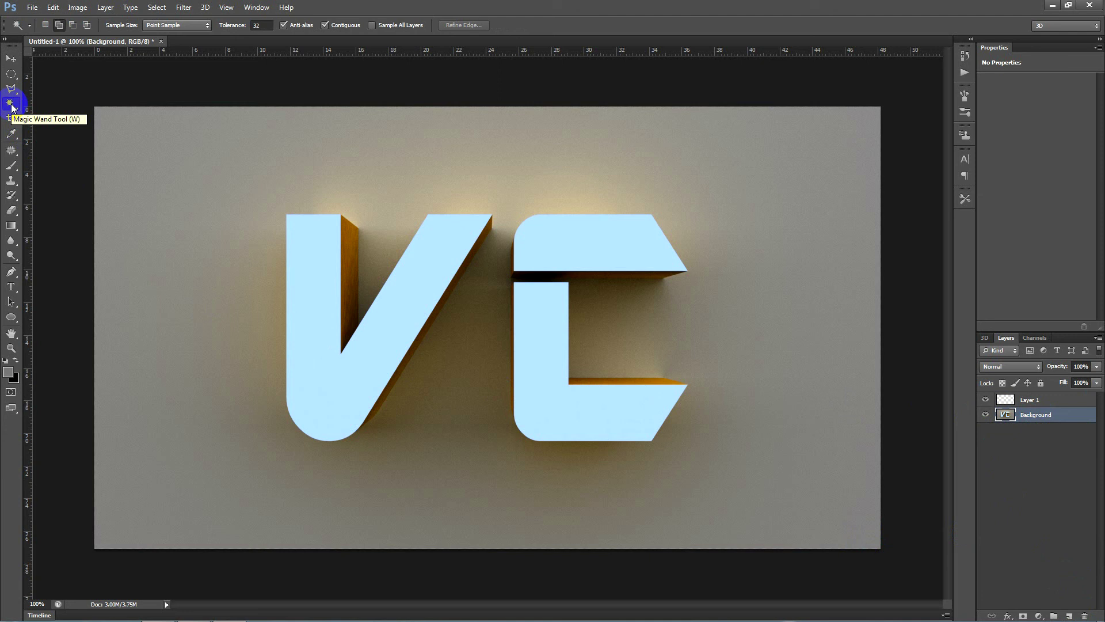
pyautogui.click(316, 274)
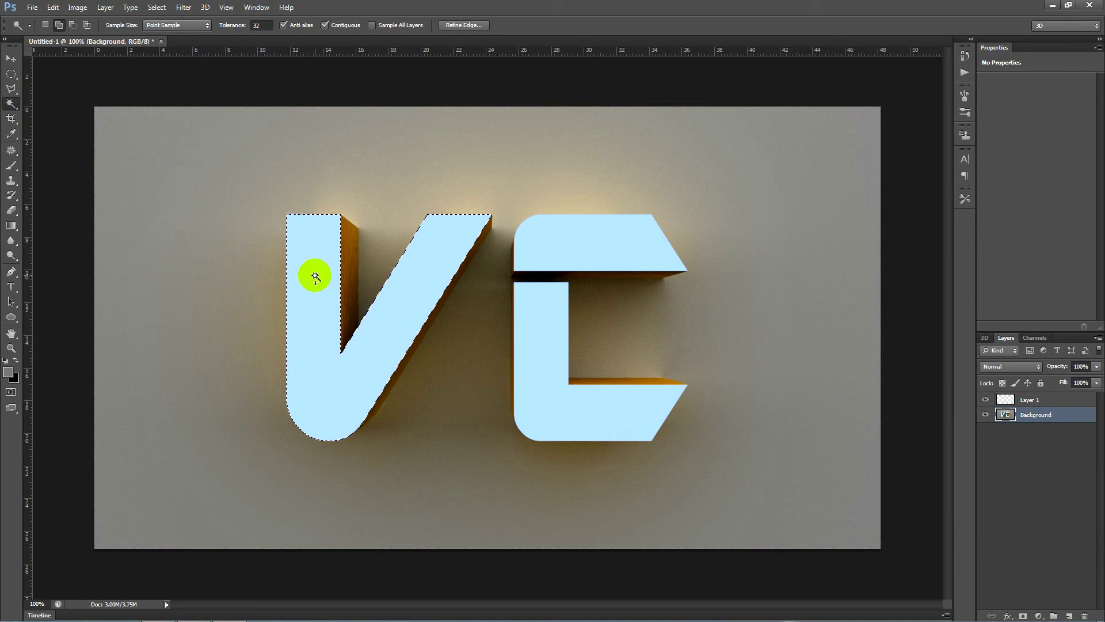
pyautogui.click(111, 113)
pyautogui.click(45, 25)
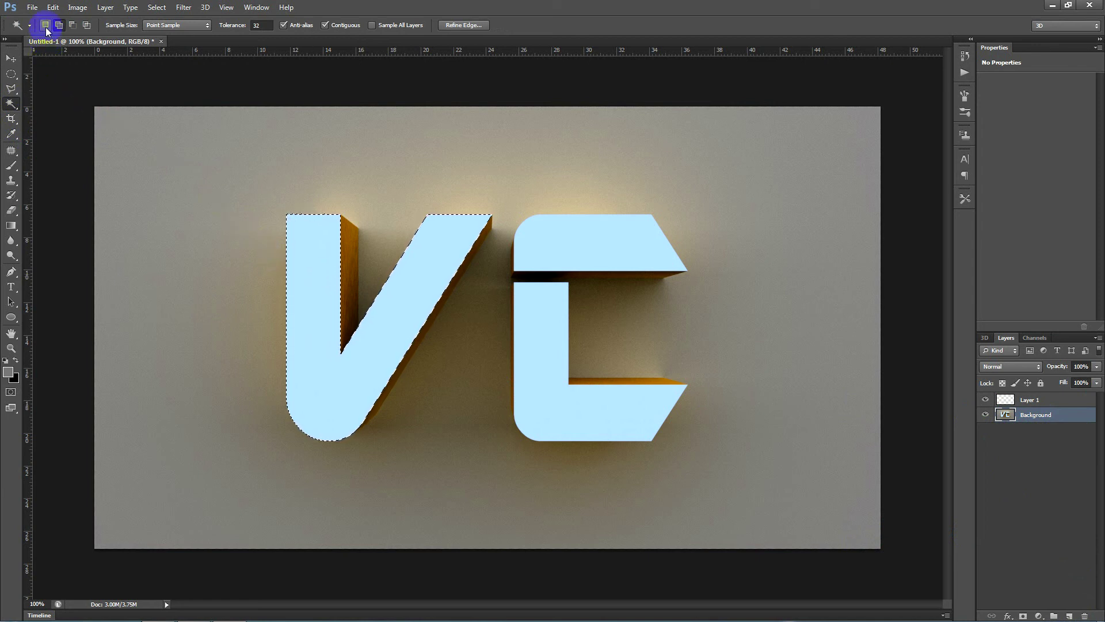
pyautogui.click(554, 239)
pyautogui.click(555, 329)
pyautogui.click(480, 344)
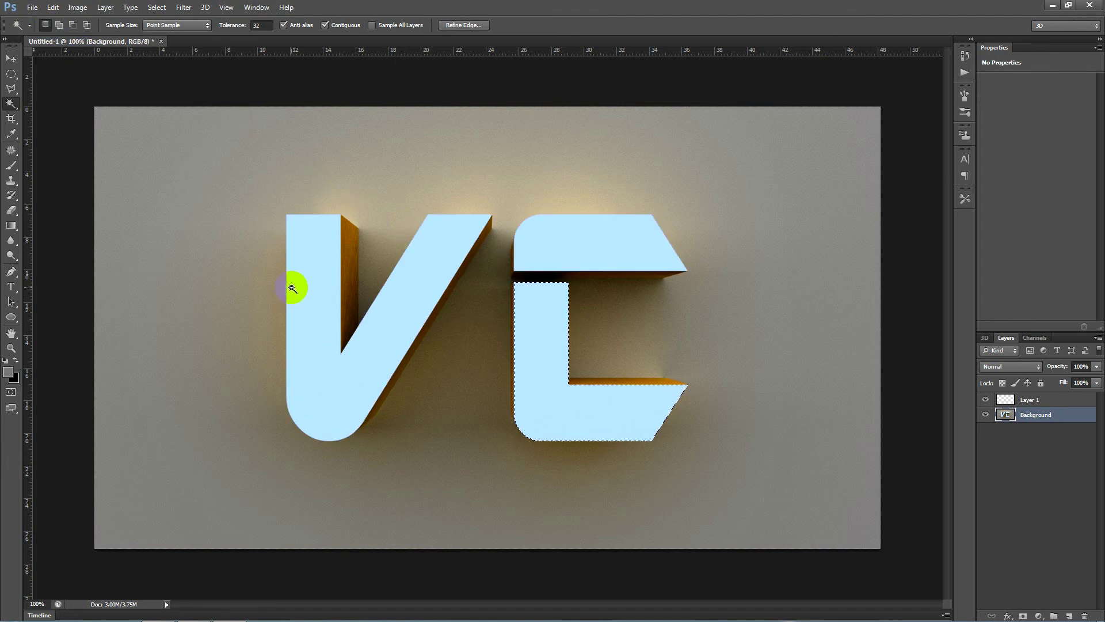
pyautogui.click(562, 260)
pyautogui.click(552, 321)
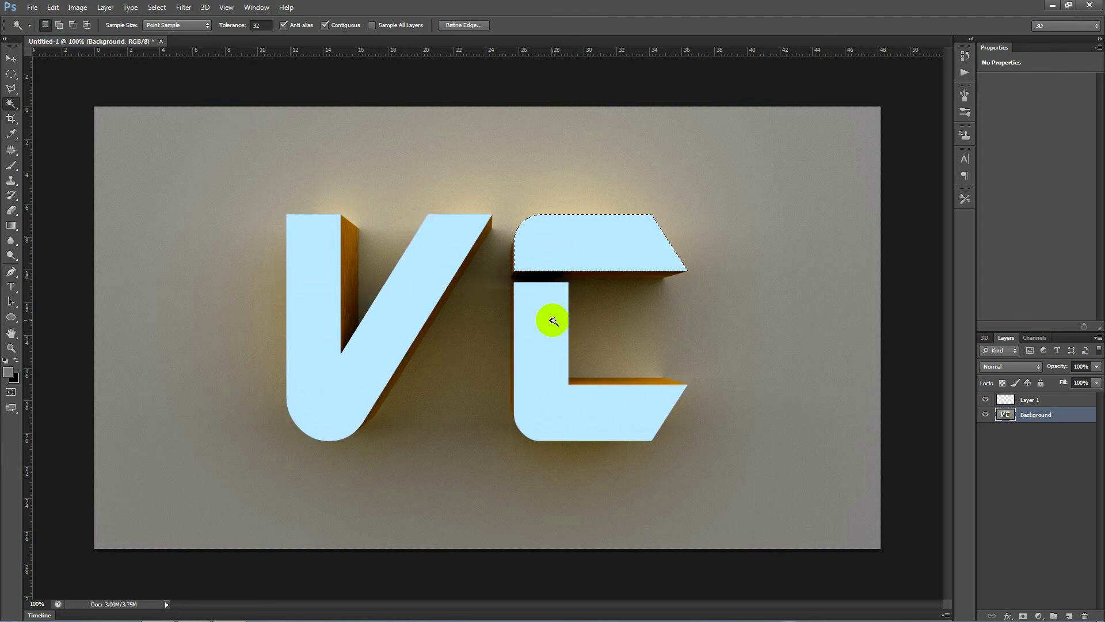
# - Combine the V face and C top bar into one selection, then make Layer 1 active
pyautogui.click(59, 25)
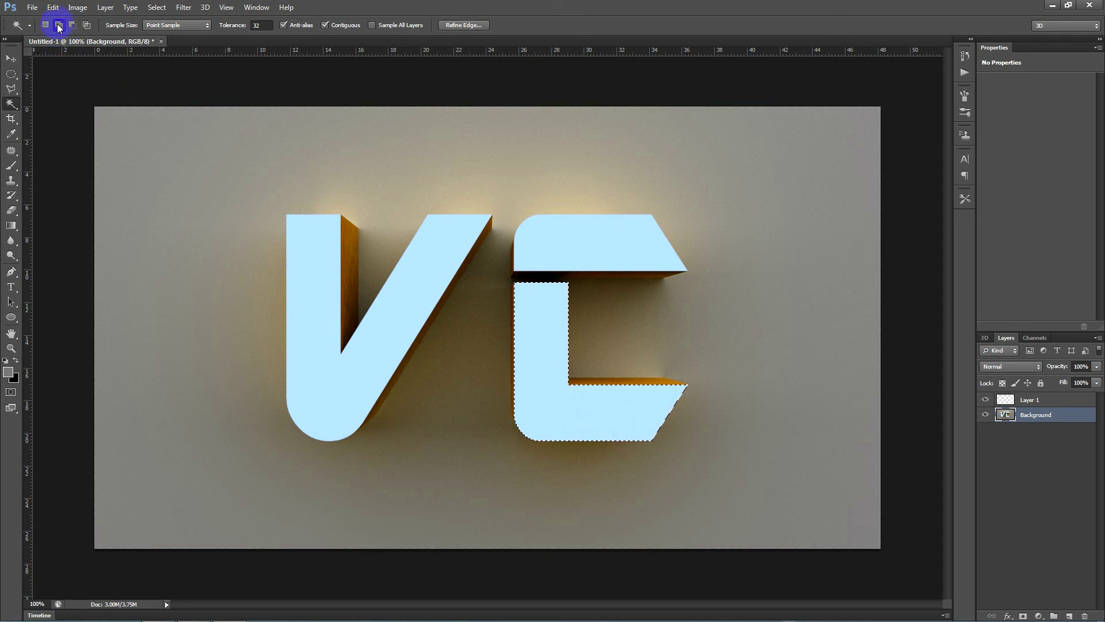
pyautogui.click(390, 277)
pyautogui.click(571, 247)
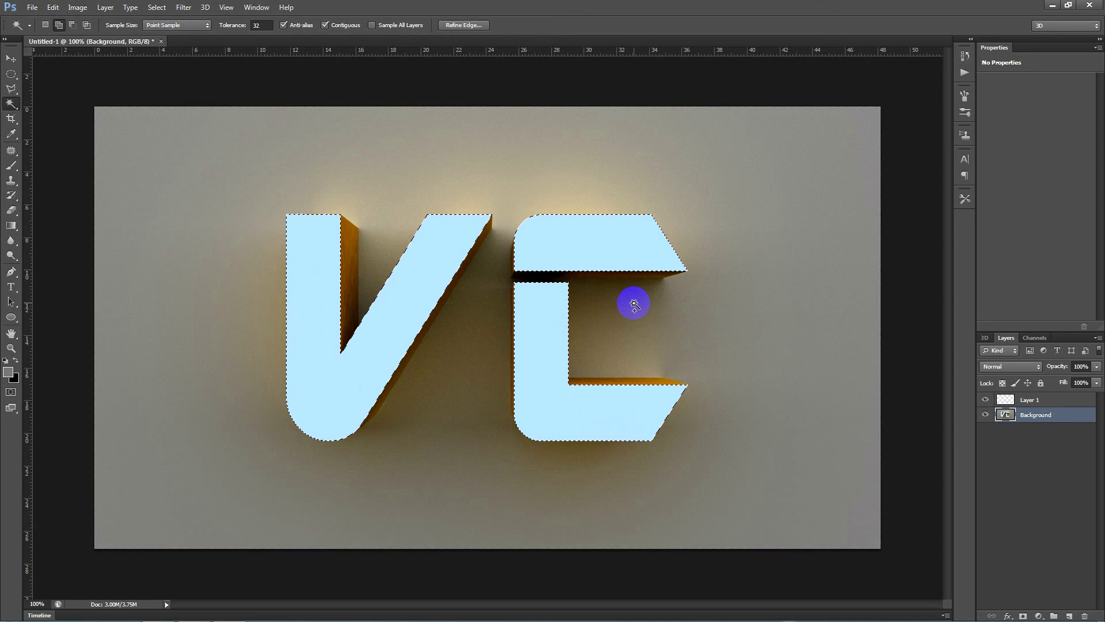
pyautogui.click(1036, 403)
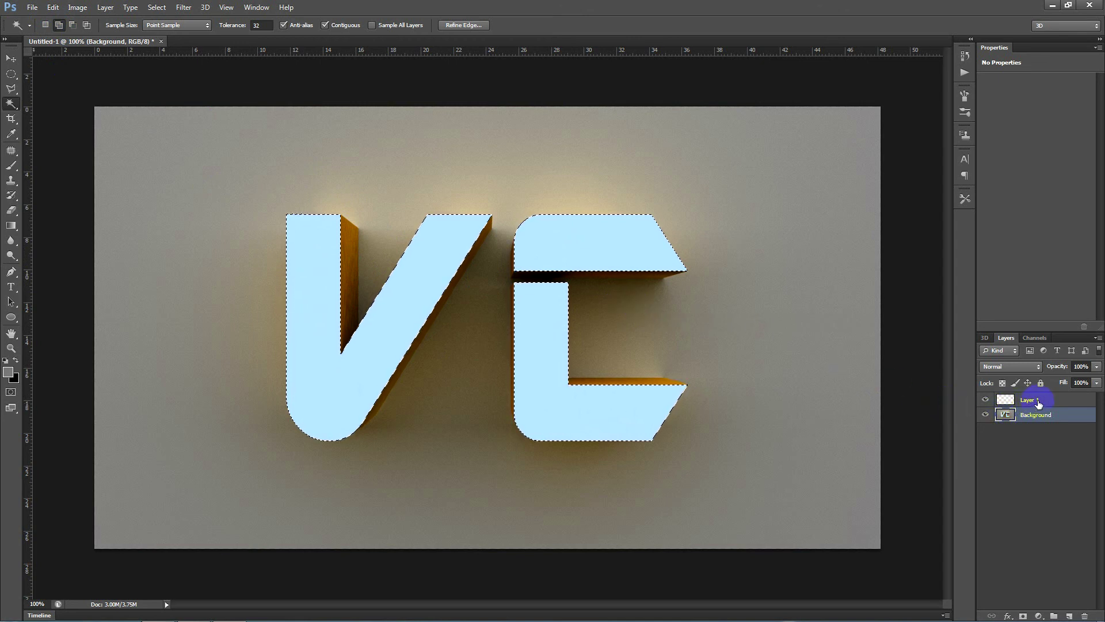
pyautogui.click(1036, 402)
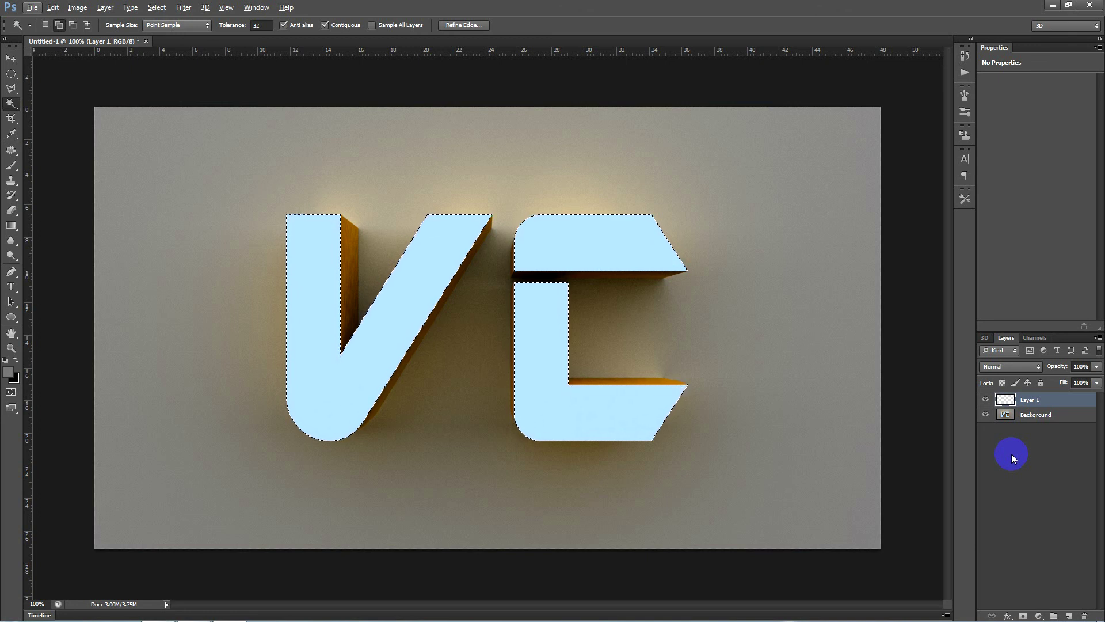
# - Fill the selected letter faces with gray and contract the selection by 2 pixels
pyautogui.hotkey('alt', 'BackSpace')
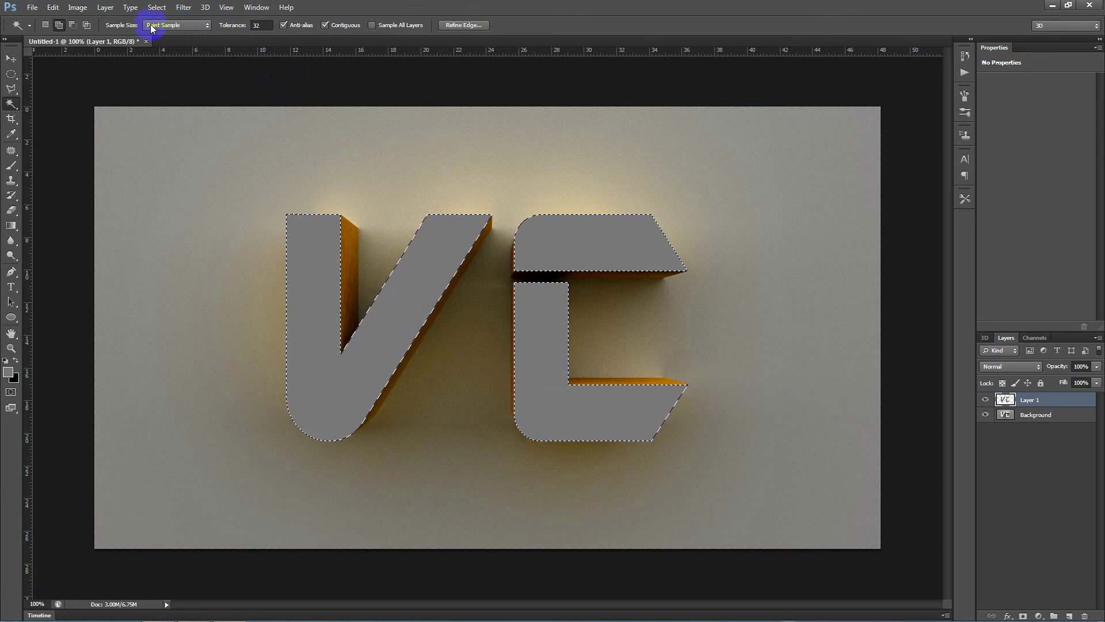
pyautogui.click(162, 12)
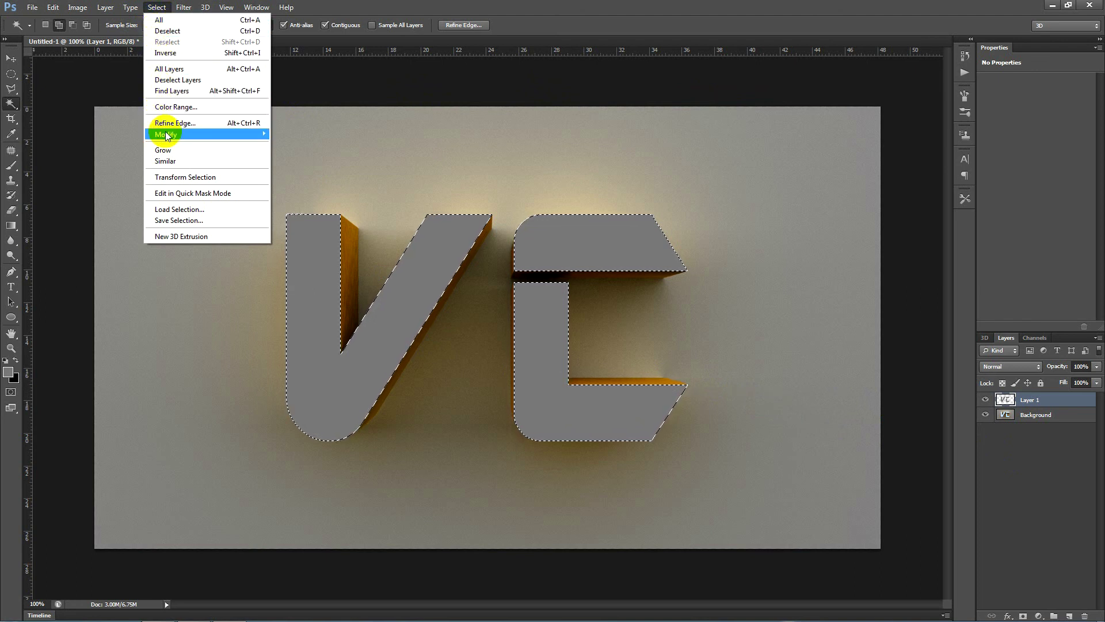
pyautogui.moveTo(207, 134)
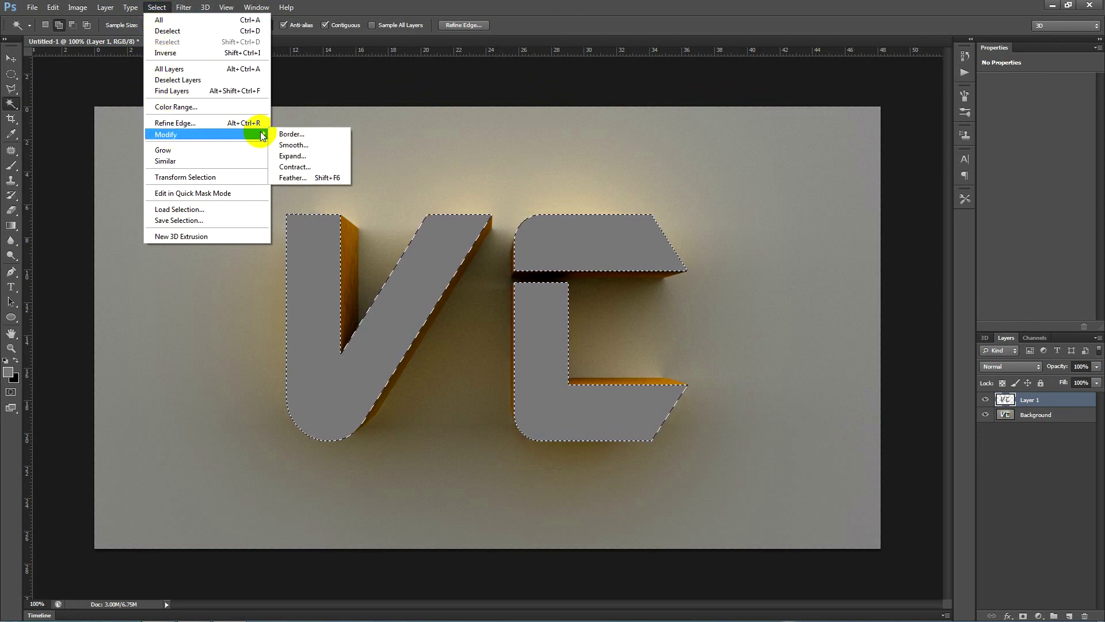
pyautogui.click(297, 167)
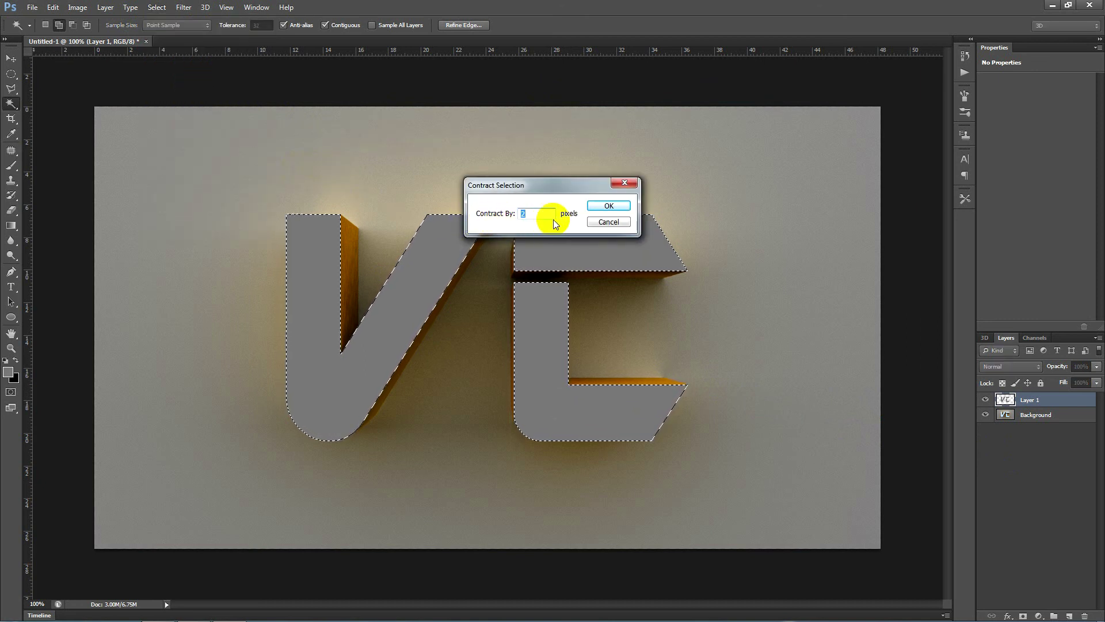
pyautogui.click(612, 205)
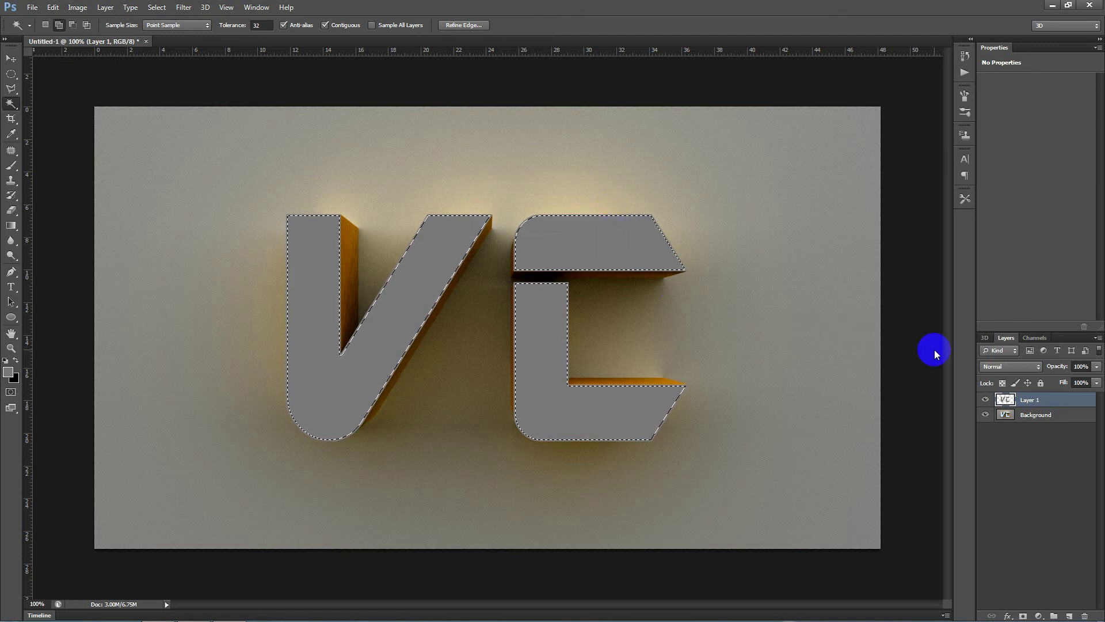
# - Stroke the letter selection with a thin white outline, then deselect
pyautogui.click(880, 475)
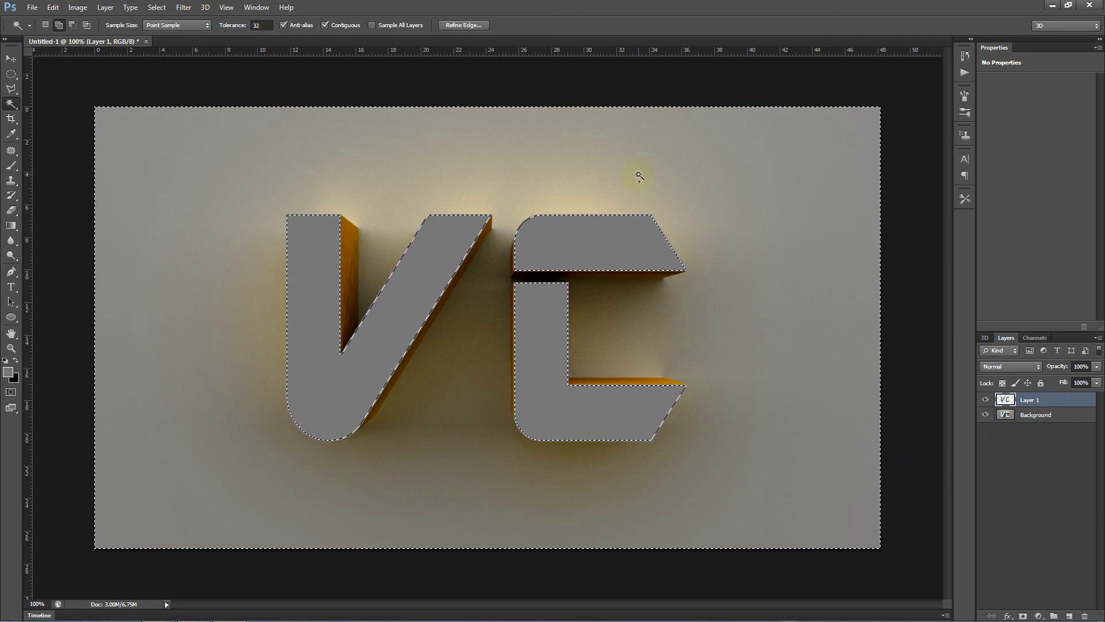
pyautogui.moveTo(707, 105); pyautogui.dragTo(780, 101)
pyautogui.hotkey('ctrl', 'd')
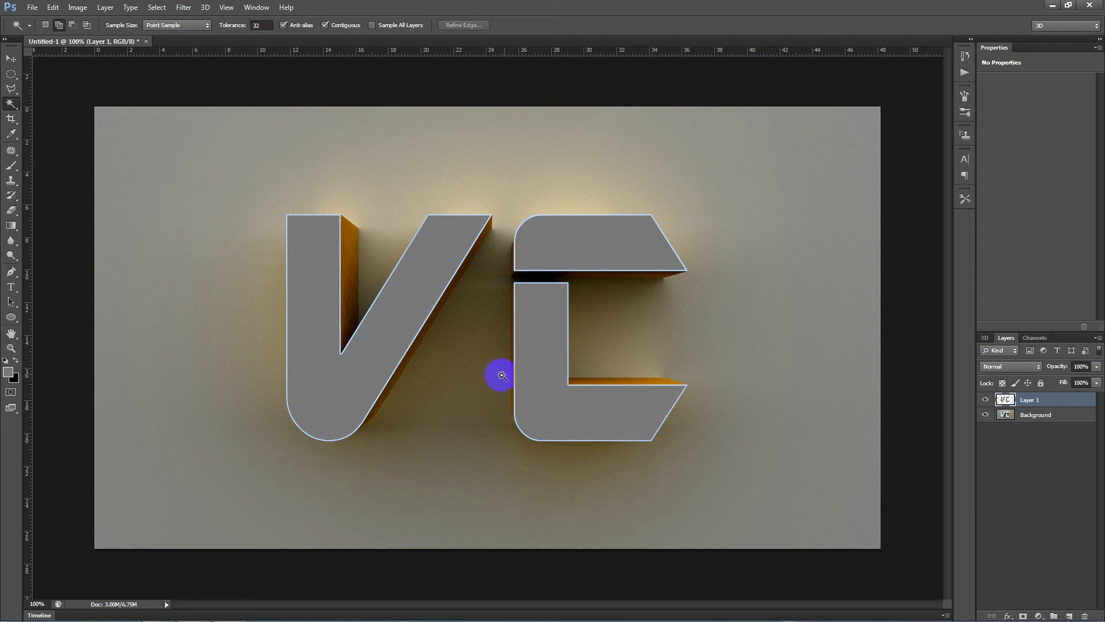
pyautogui.click(11, 58)
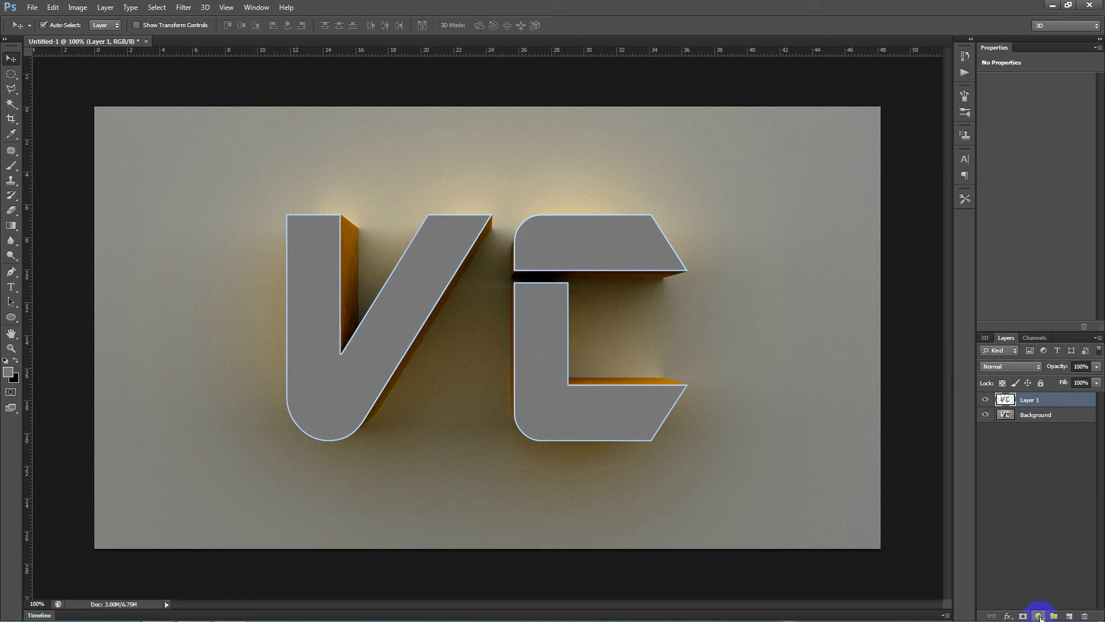
# - Add a Color Balance layer with midtones at Cyan–Red +100 and Yellow–Blue -100
pyautogui.click(1039, 616)
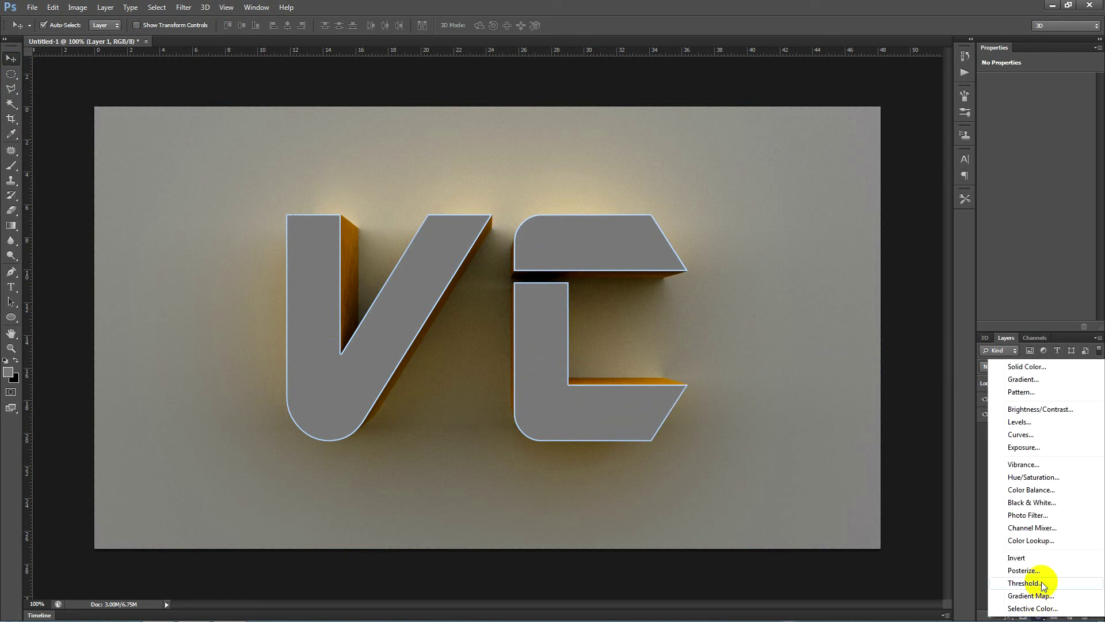
pyautogui.click(1031, 490)
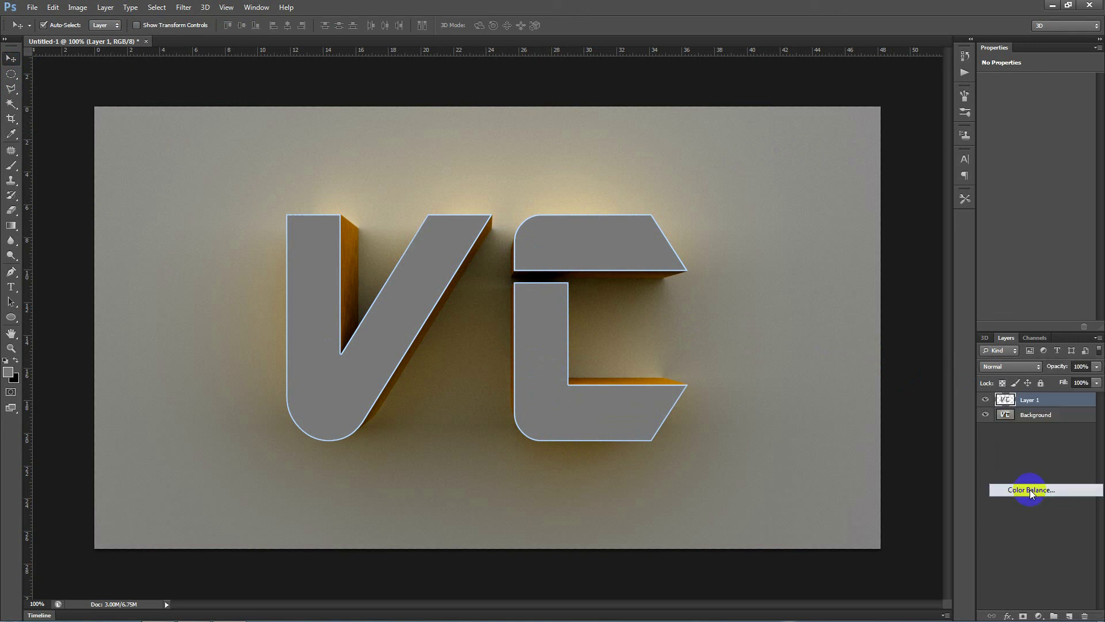
pyautogui.moveTo(1018, 108); pyautogui.dragTo(1065, 109)
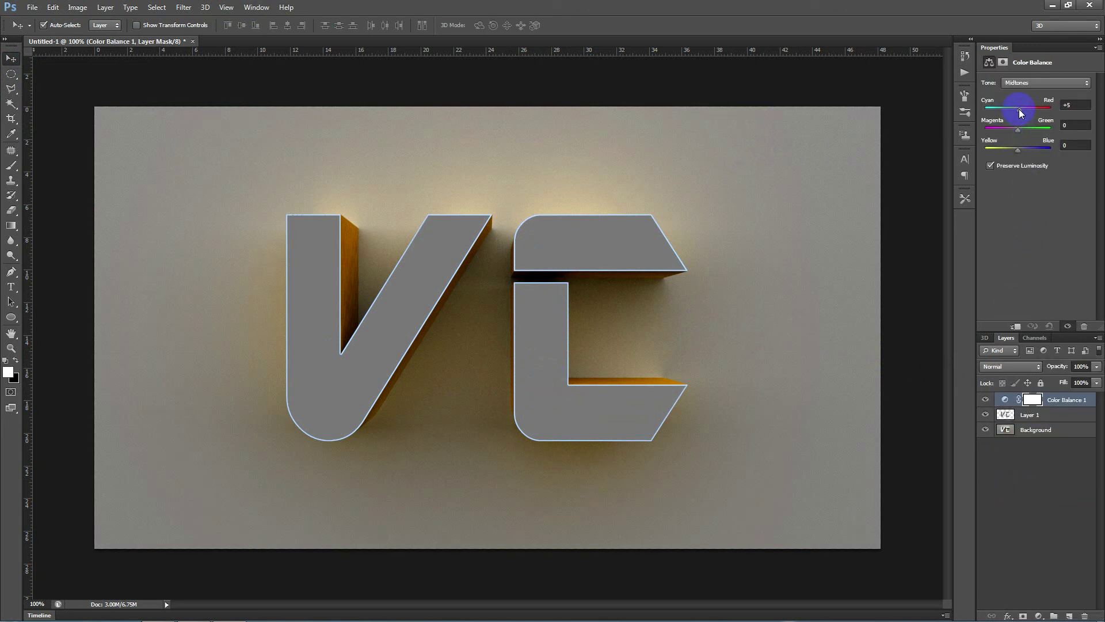
pyautogui.moveTo(1018, 150); pyautogui.dragTo(991, 150)
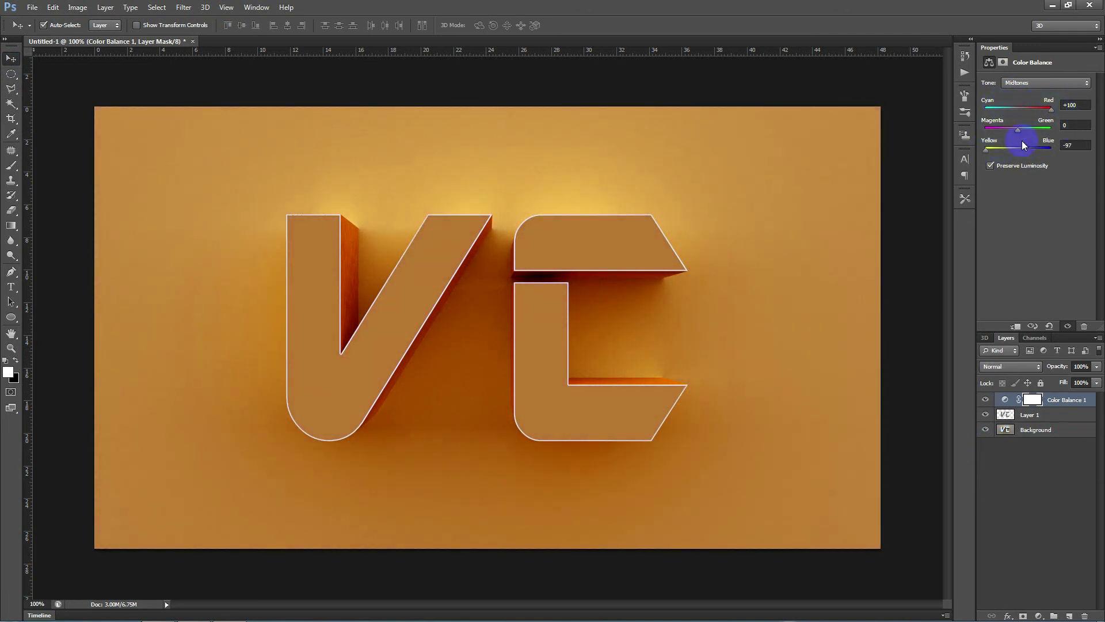
pyautogui.moveTo(985, 152); pyautogui.dragTo(973, 153)
pyautogui.click(1039, 615)
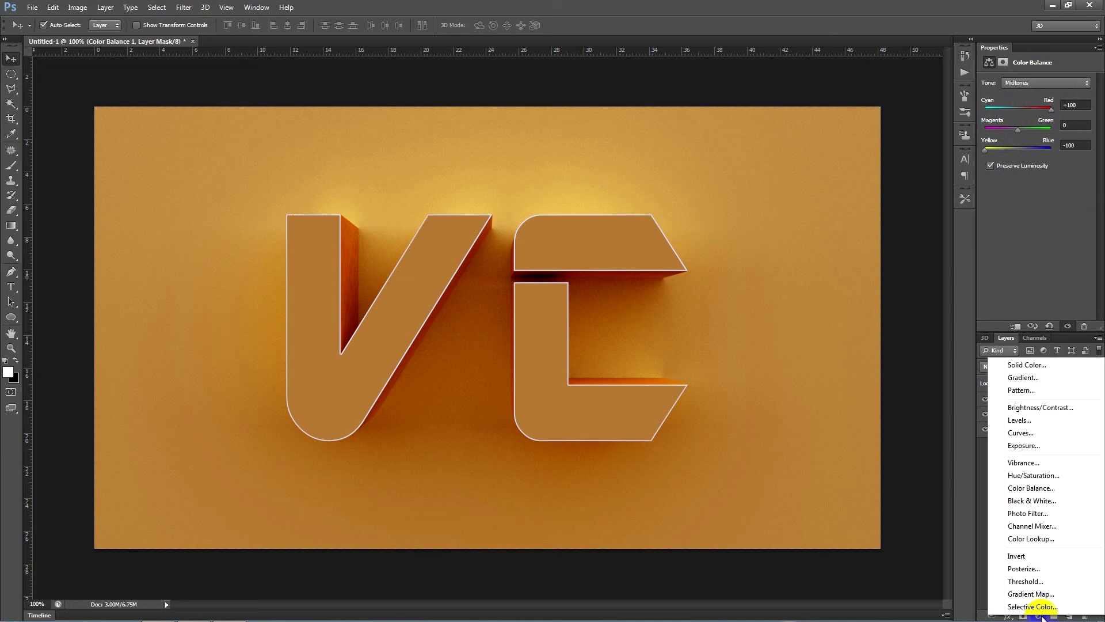
# - Add a Levels layer with white input 208 and midtone gamma 0.92
pyautogui.click(1024, 421)
pyautogui.click(1084, 179)
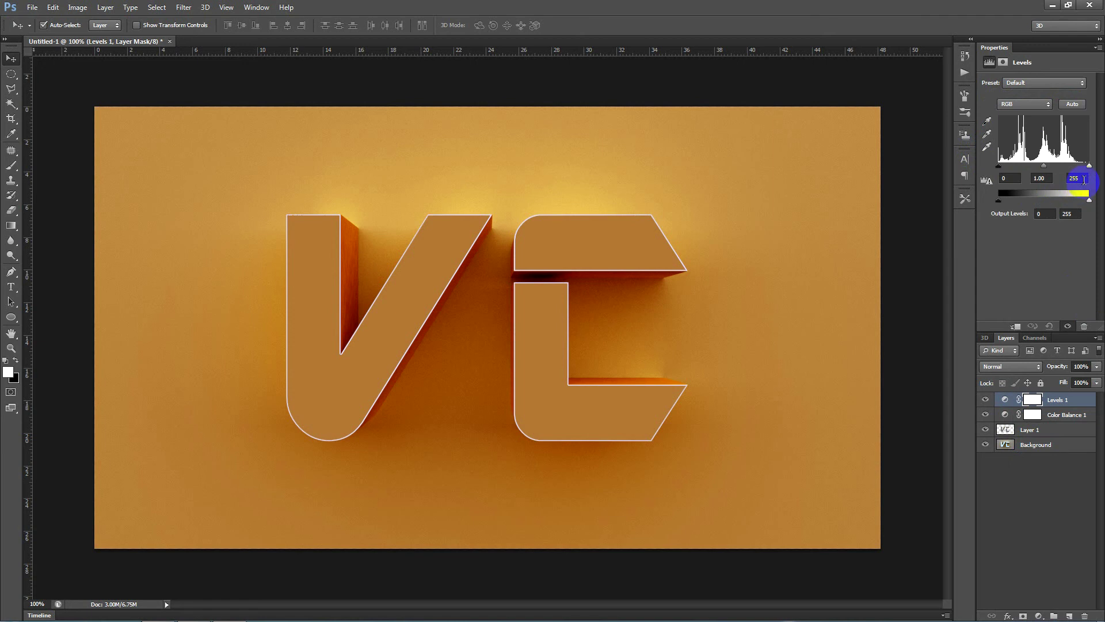
pyautogui.write('20')
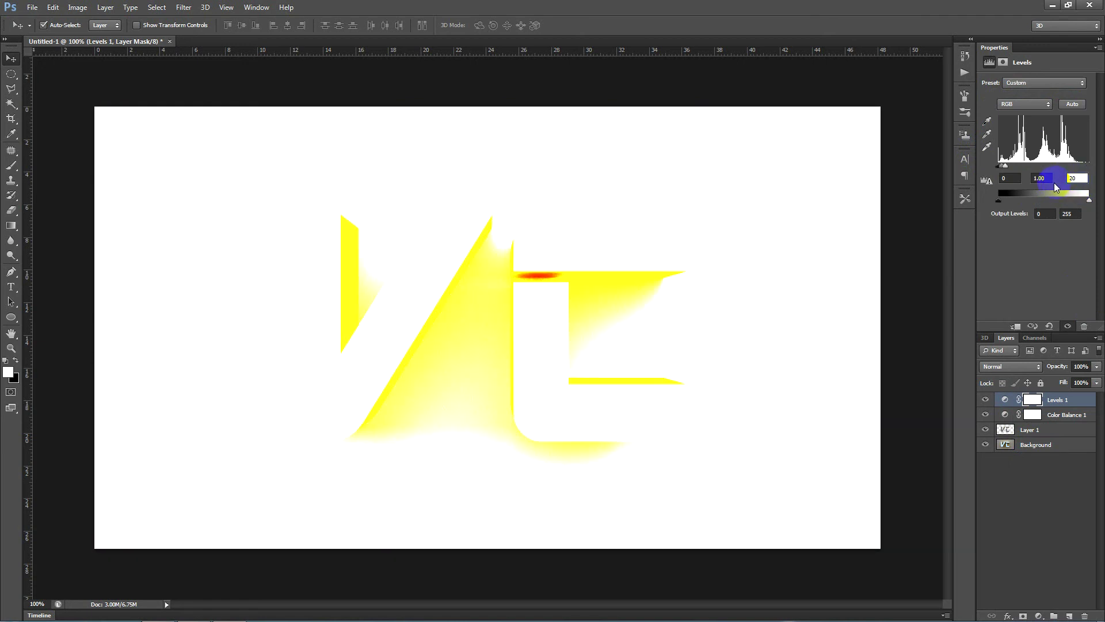
pyautogui.write('8')
pyautogui.moveTo(1049, 181); pyautogui.dragTo(1028, 186)
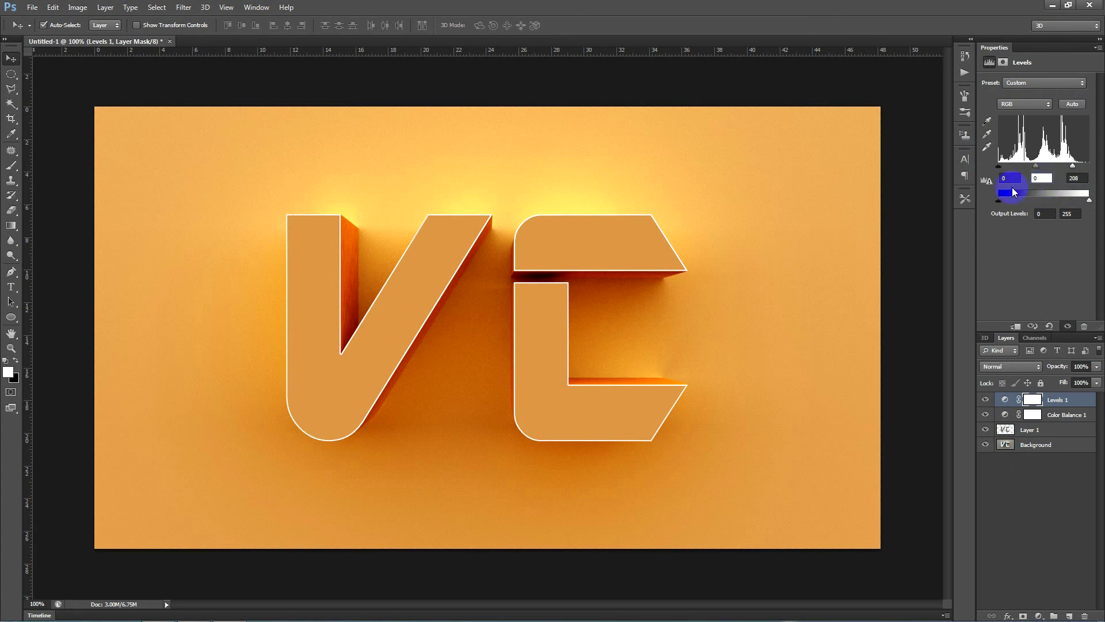
pyautogui.write('.92')
pyautogui.click(1012, 190)
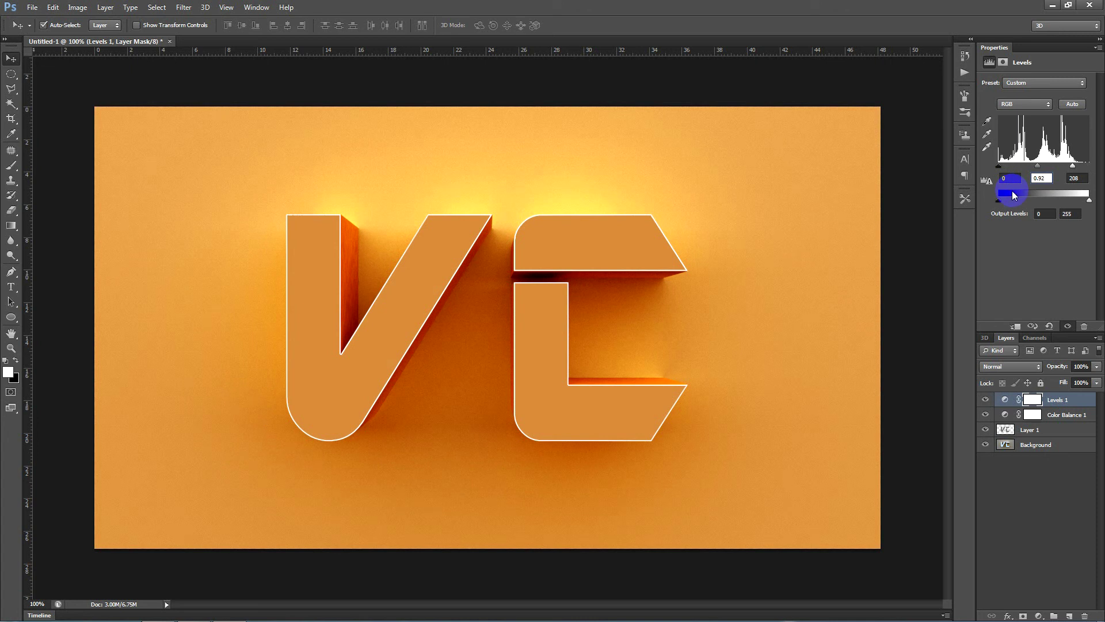
pyautogui.click(977, 286)
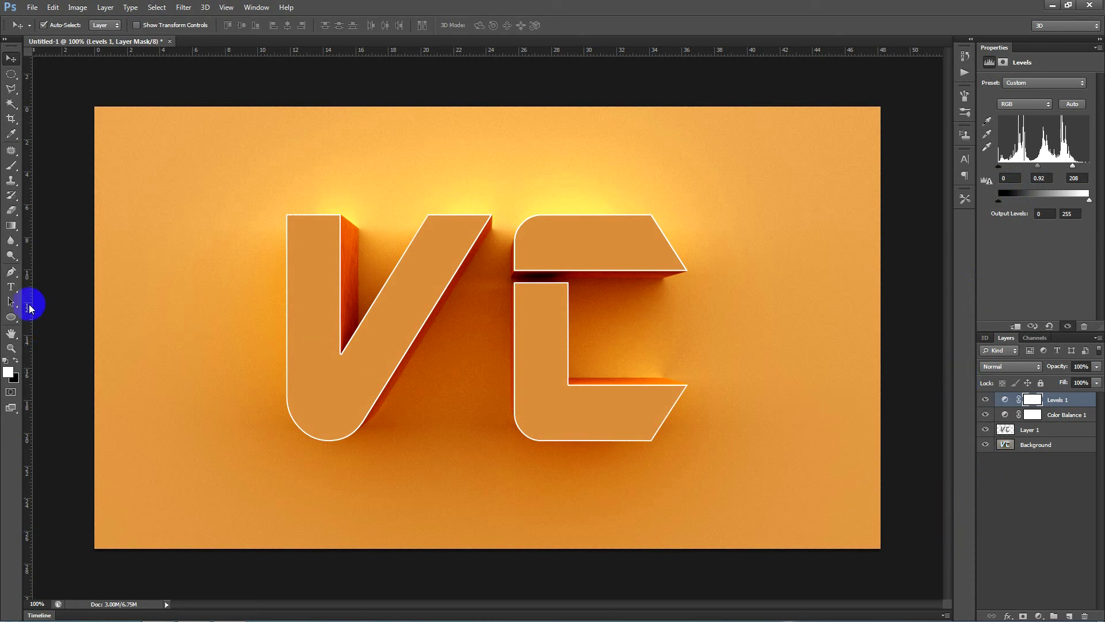
# - Type 'Vireak creation' at 72 pt below the VC letters
pyautogui.click(16, 288)
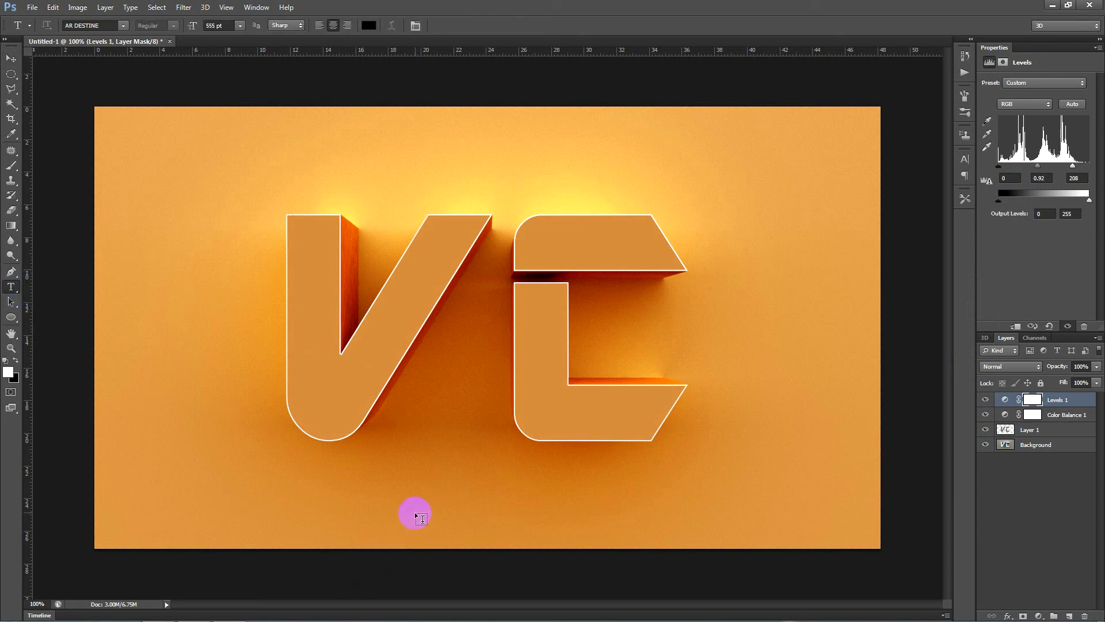
pyautogui.click(240, 26)
pyautogui.click(231, 221)
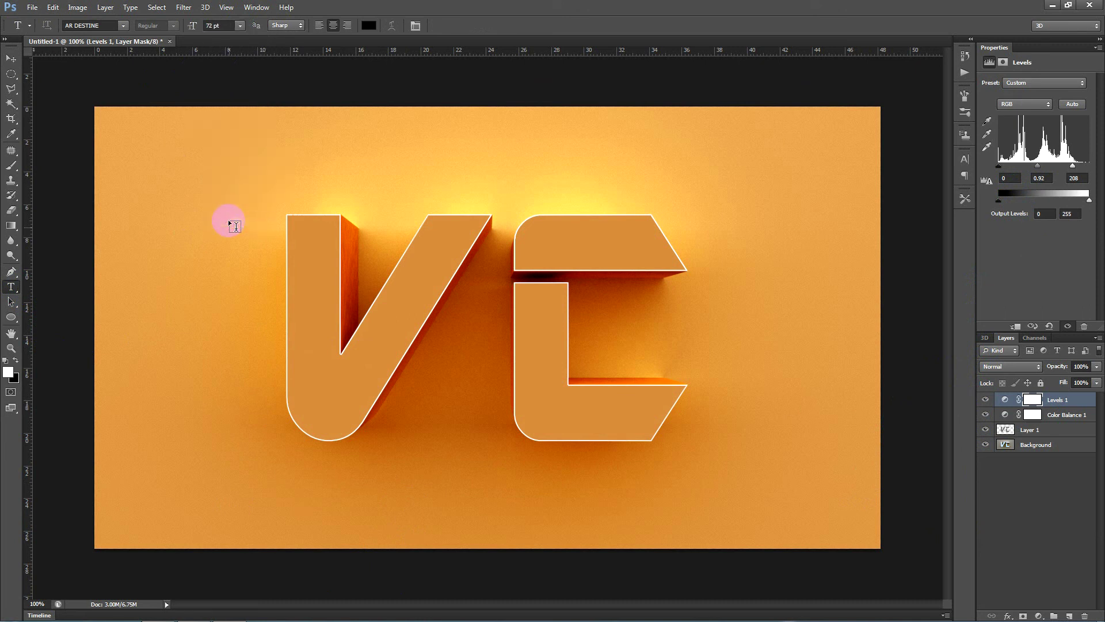
pyautogui.click(446, 499)
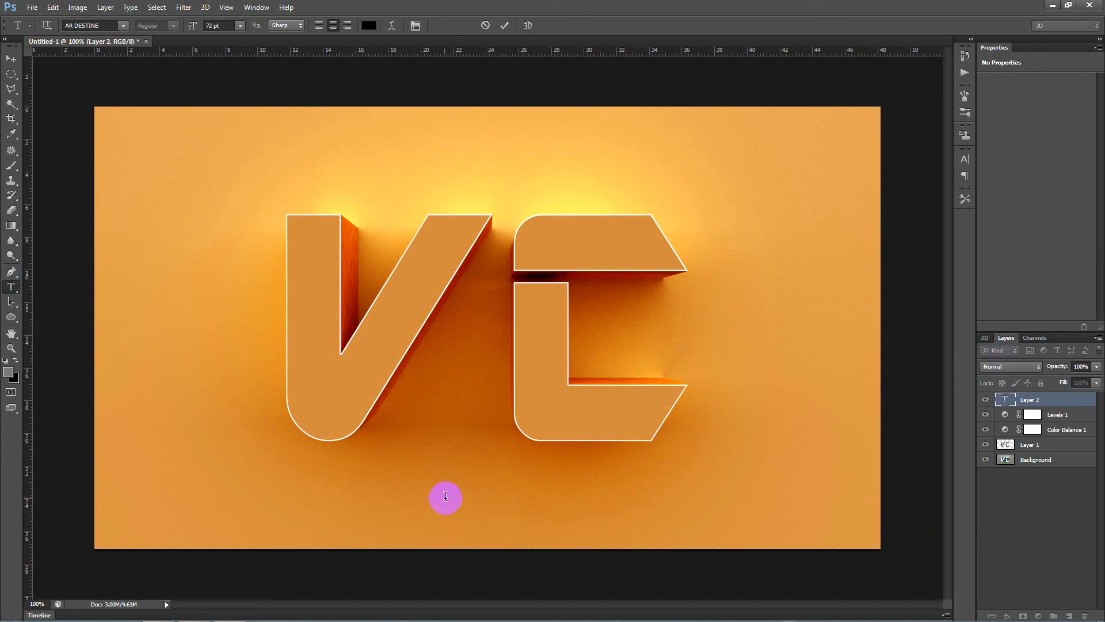
pyautogui.write('V')
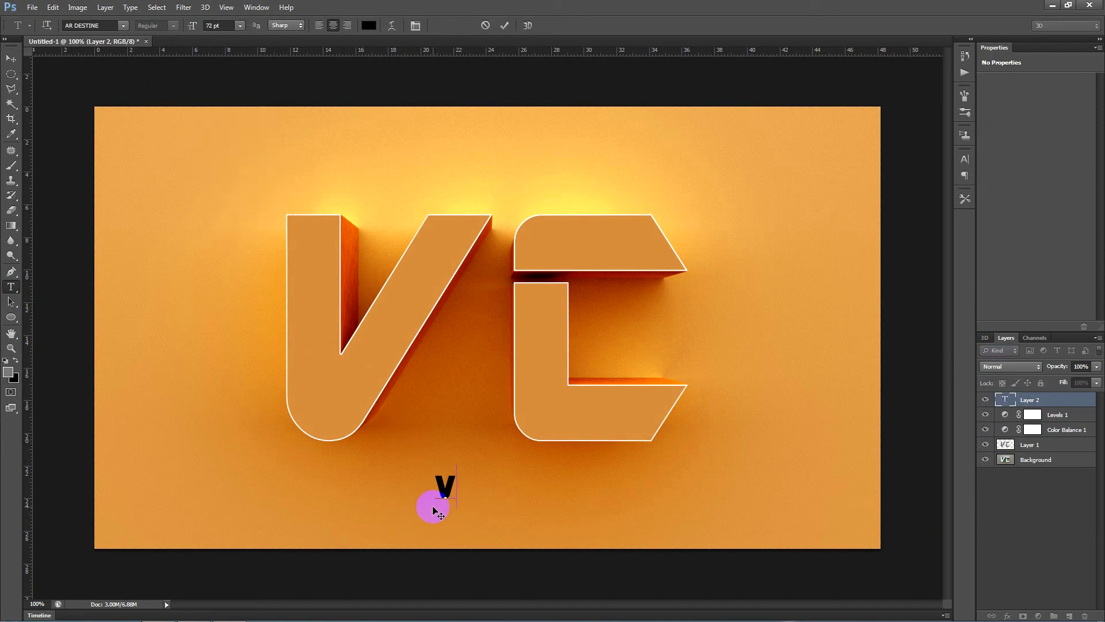
pyautogui.write('ire')
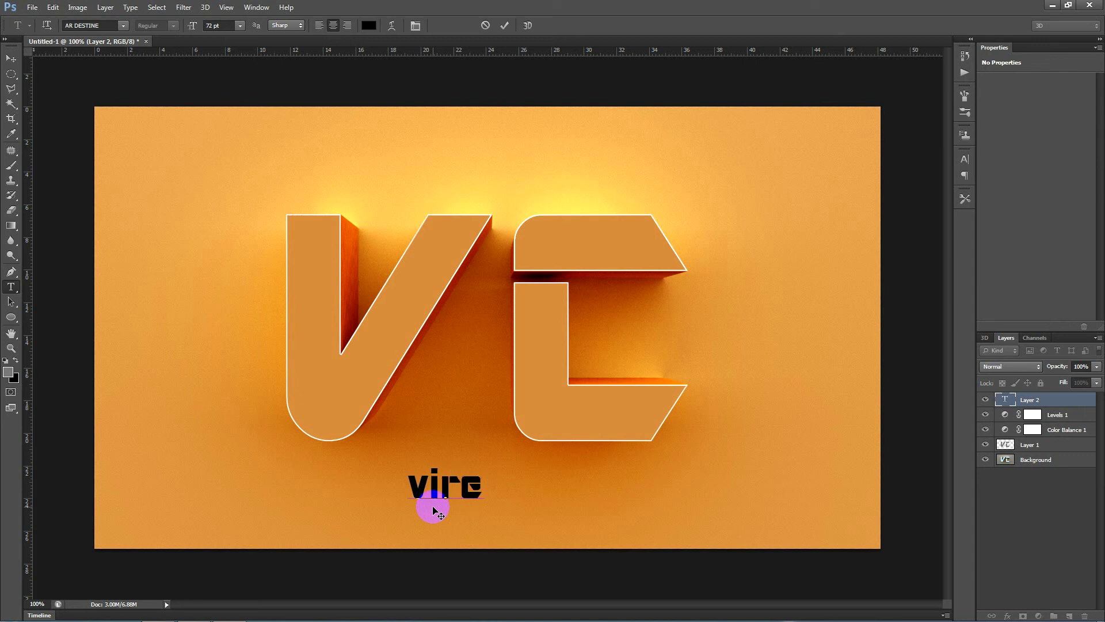
pyautogui.write('ak ')
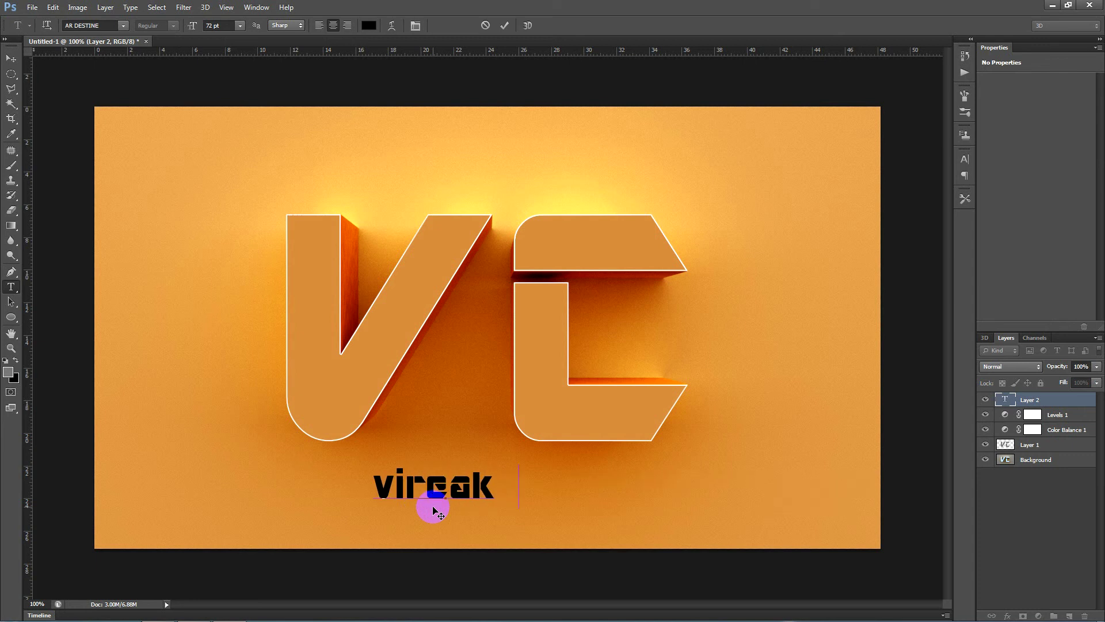
pyautogui.write('creation')
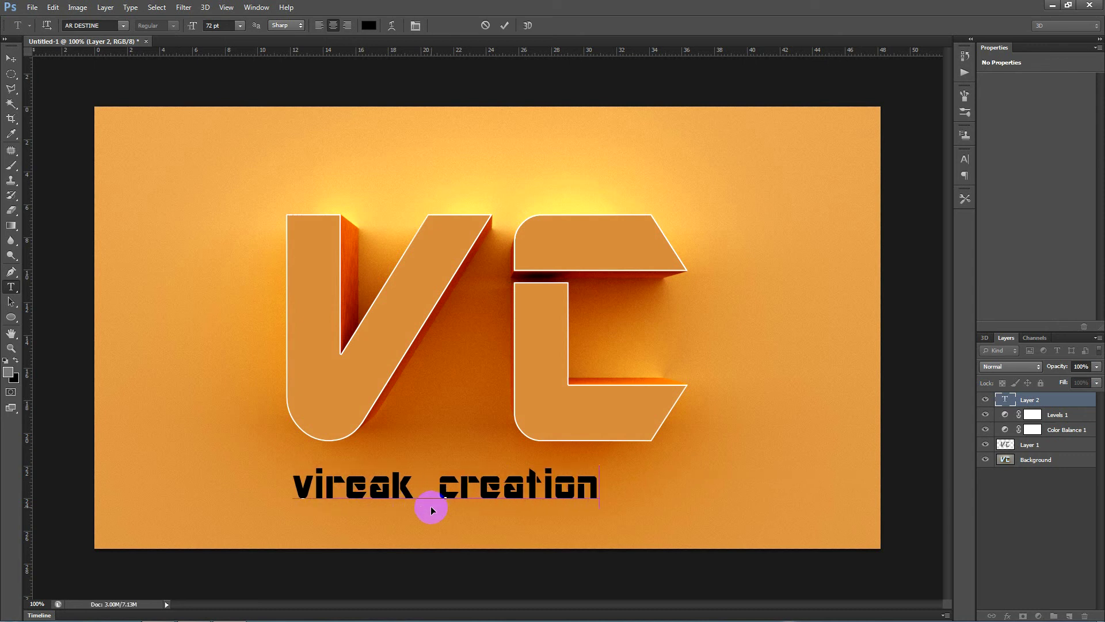
# - Widen the caption's letter spacing to tracking 390 in the Character panel
pyautogui.tripleClick(431, 506)
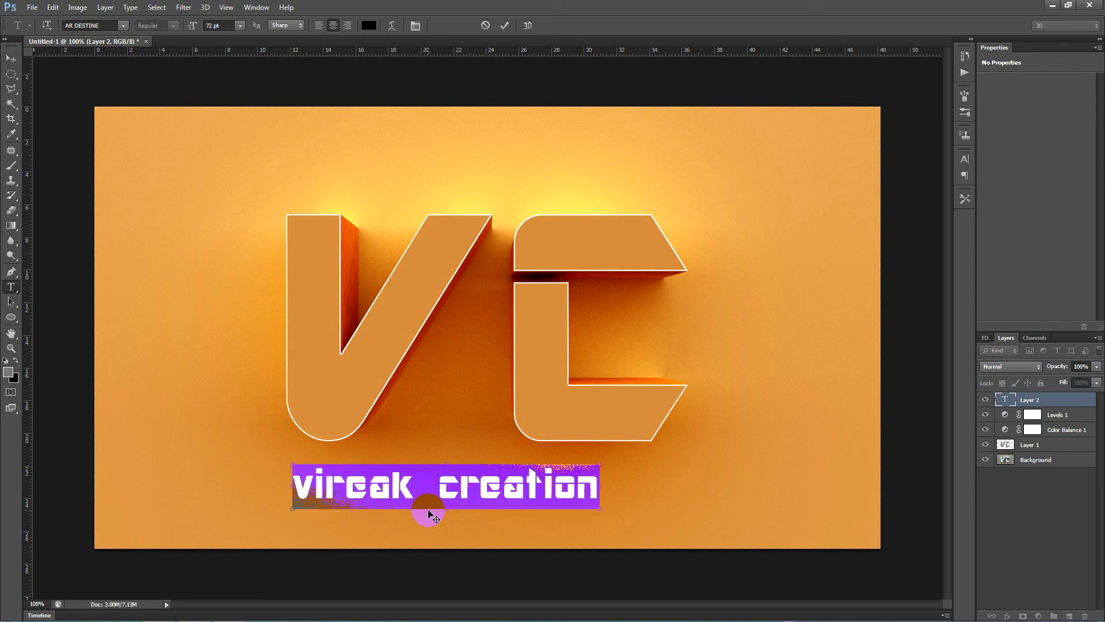
pyautogui.click(965, 160)
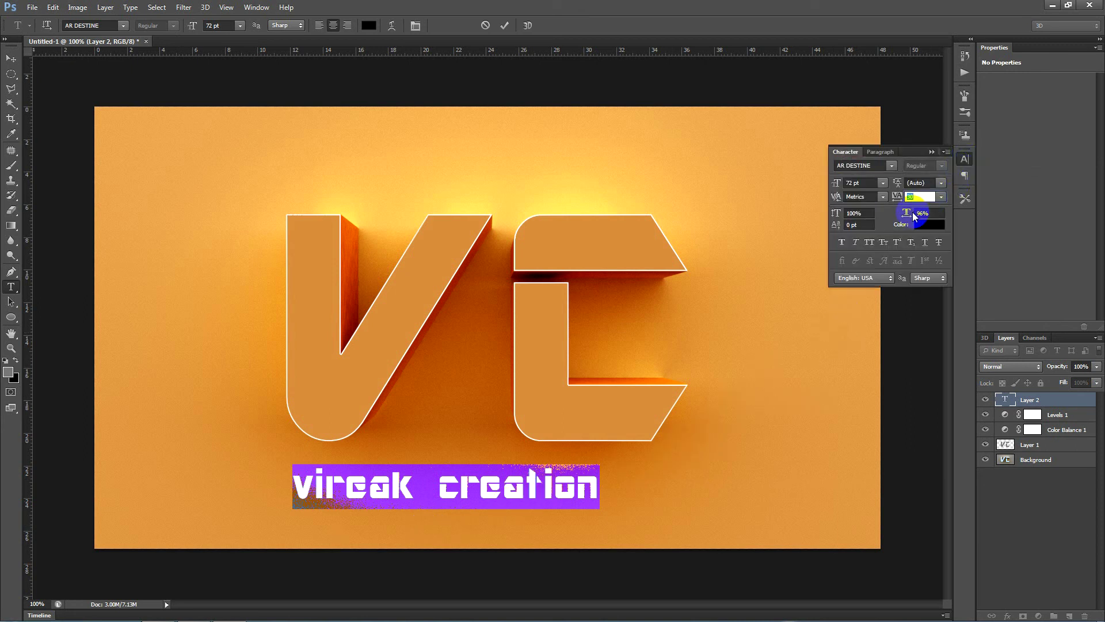
pyautogui.moveTo(896, 199); pyautogui.dragTo(907, 198)
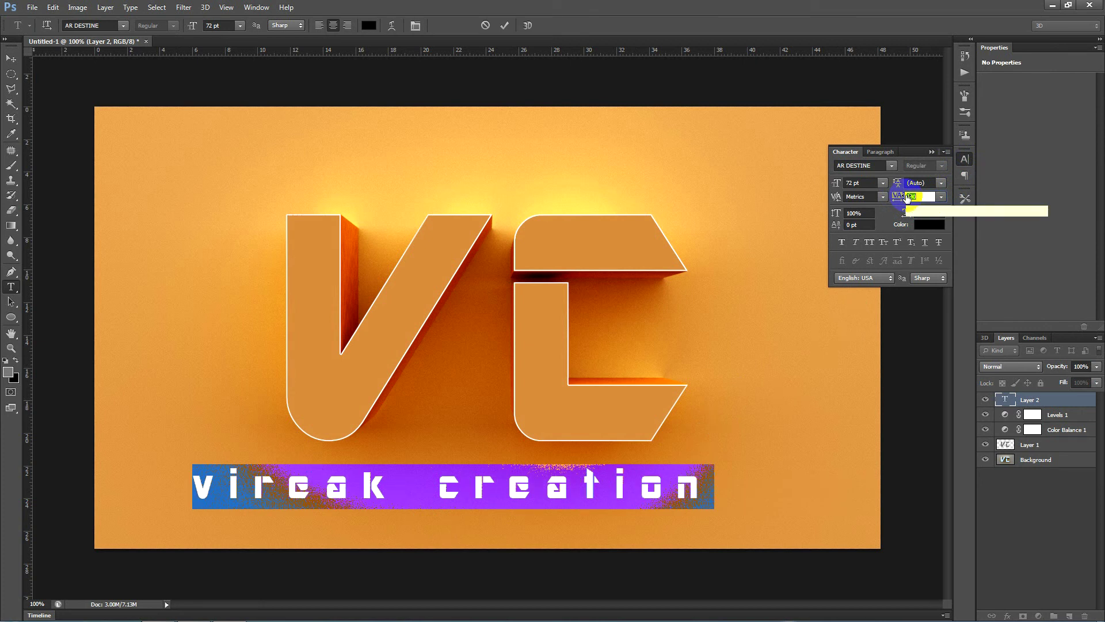
pyautogui.click(608, 500)
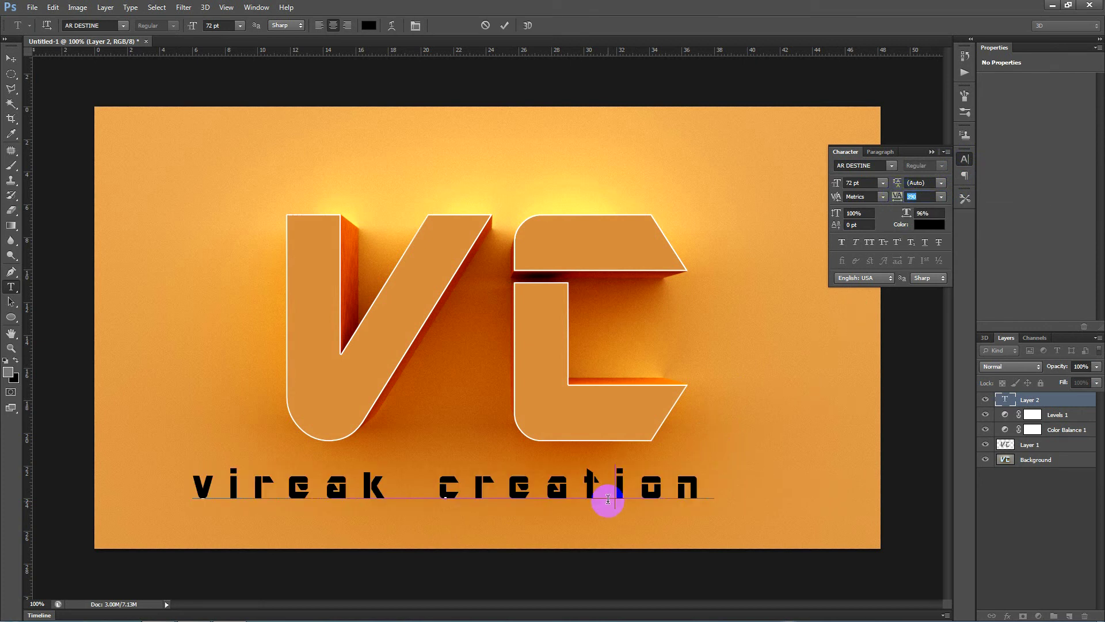
pyautogui.click(13, 57)
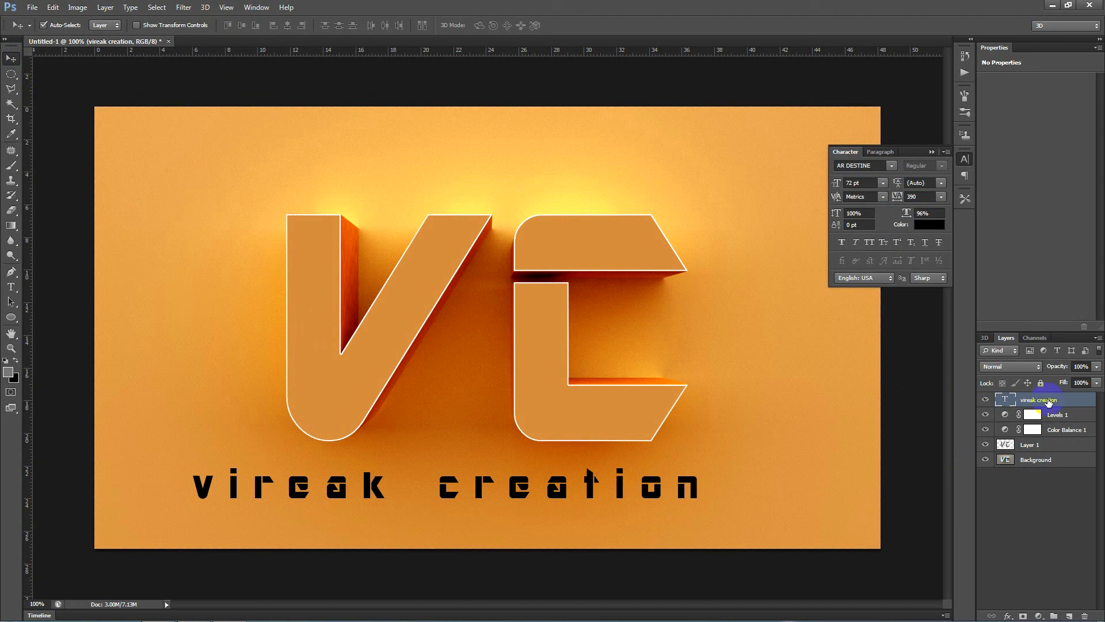
# - Centre the caption horizontally under the VC letters, close the Character panel and minimise Photoshop
pyautogui.keyDown('ctrl'); pyautogui.click(1048, 461); pyautogui.keyUp('ctrl')
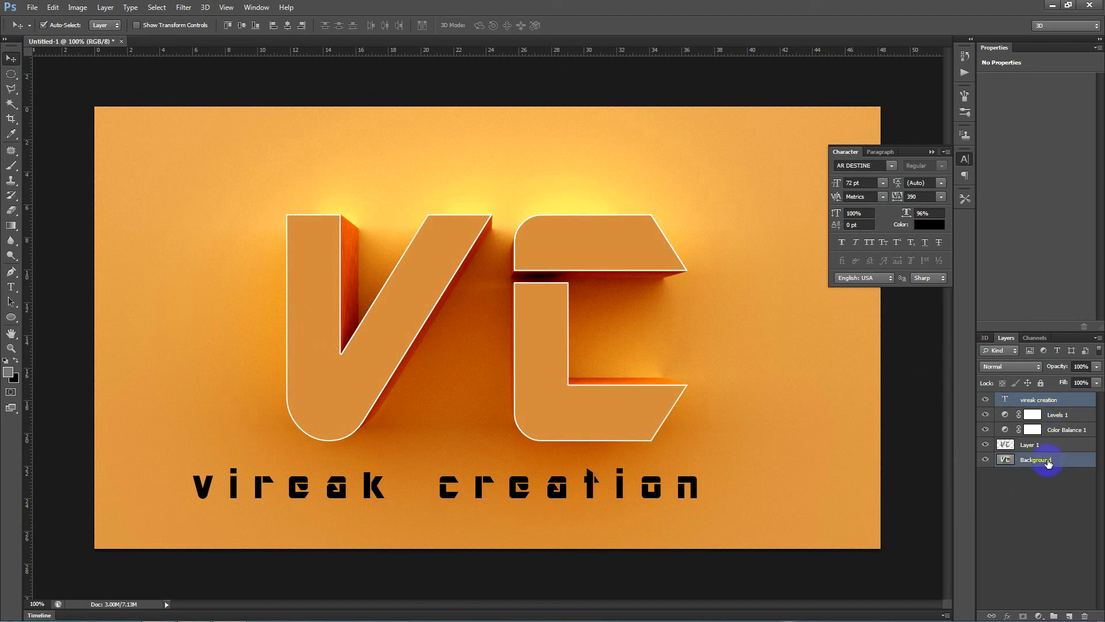
pyautogui.click(287, 26)
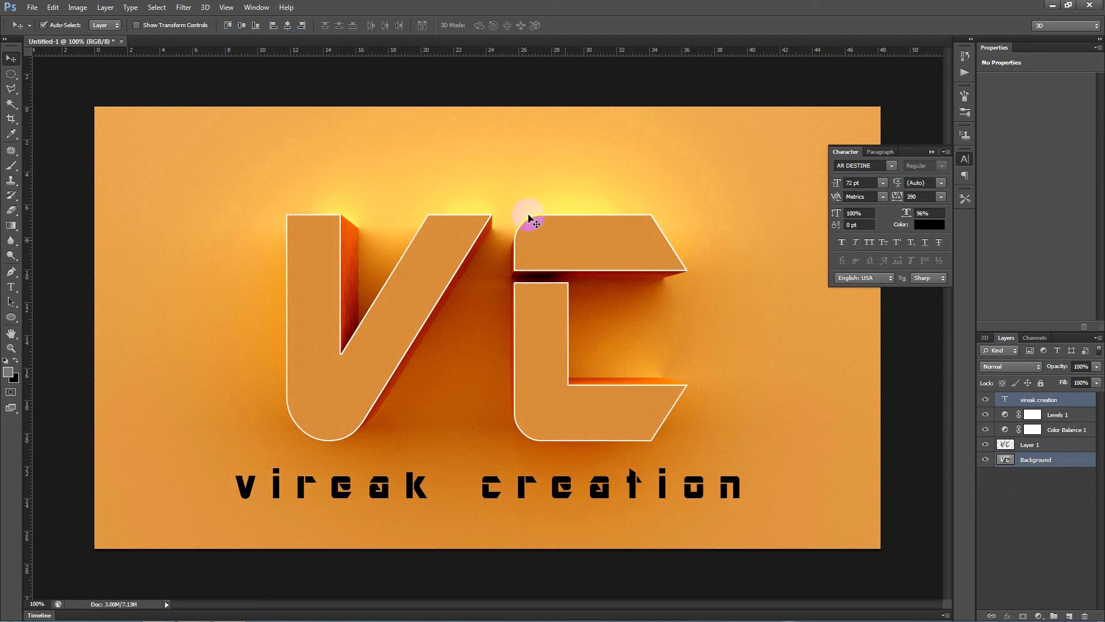
pyautogui.click(916, 442)
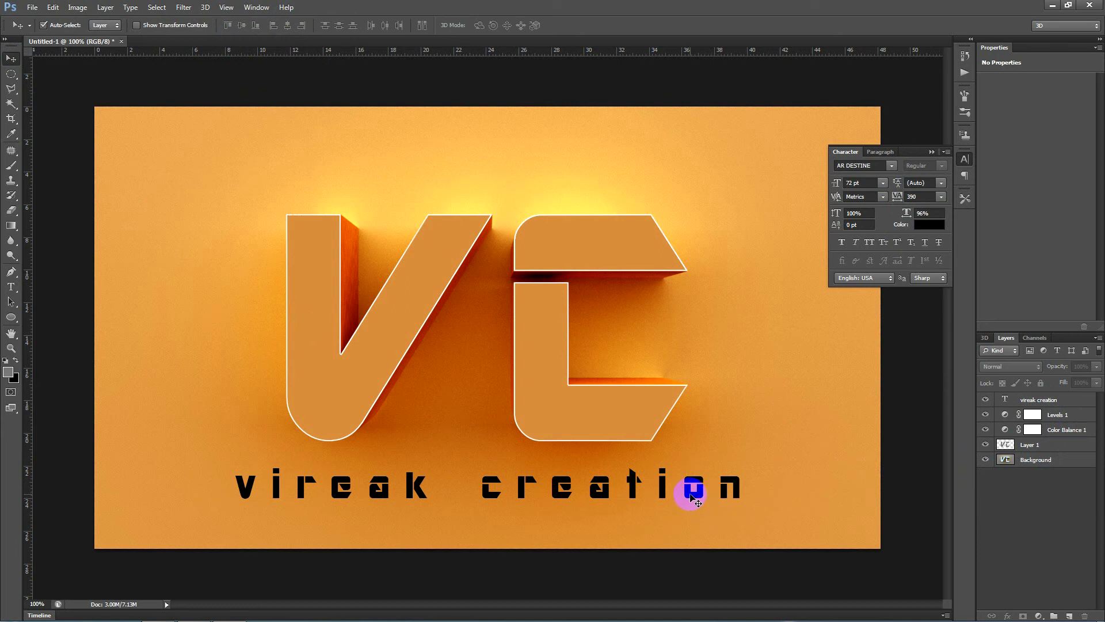
pyautogui.click(691, 495)
pyautogui.press('Left')
pyautogui.press('Left')
pyautogui.press('Left')
pyautogui.press('Left')
pyautogui.press('Left')
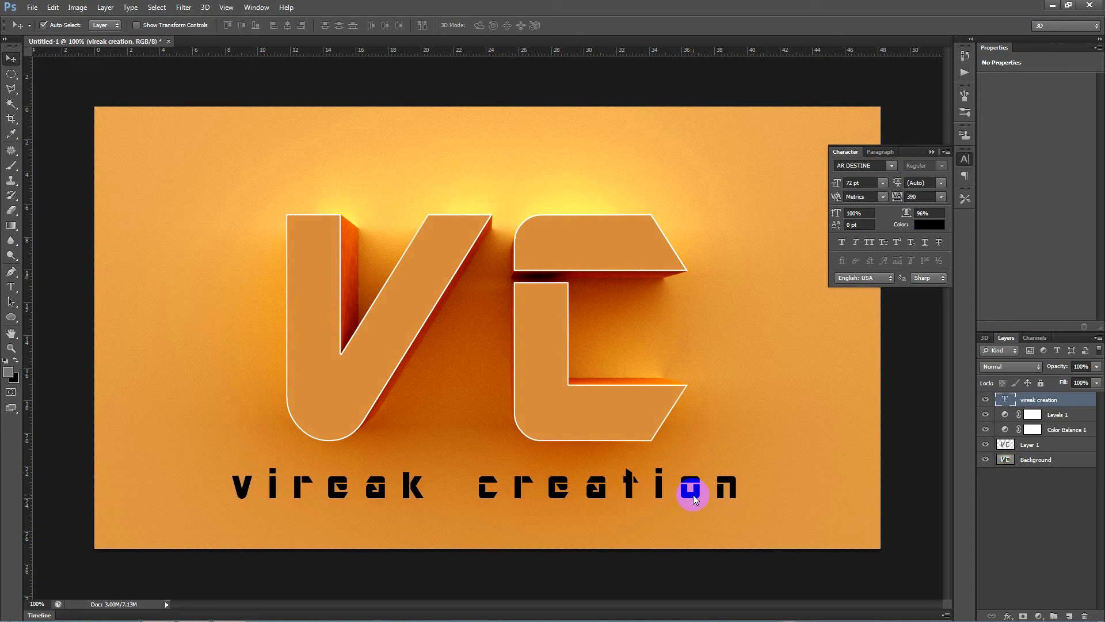
pyautogui.click(932, 153)
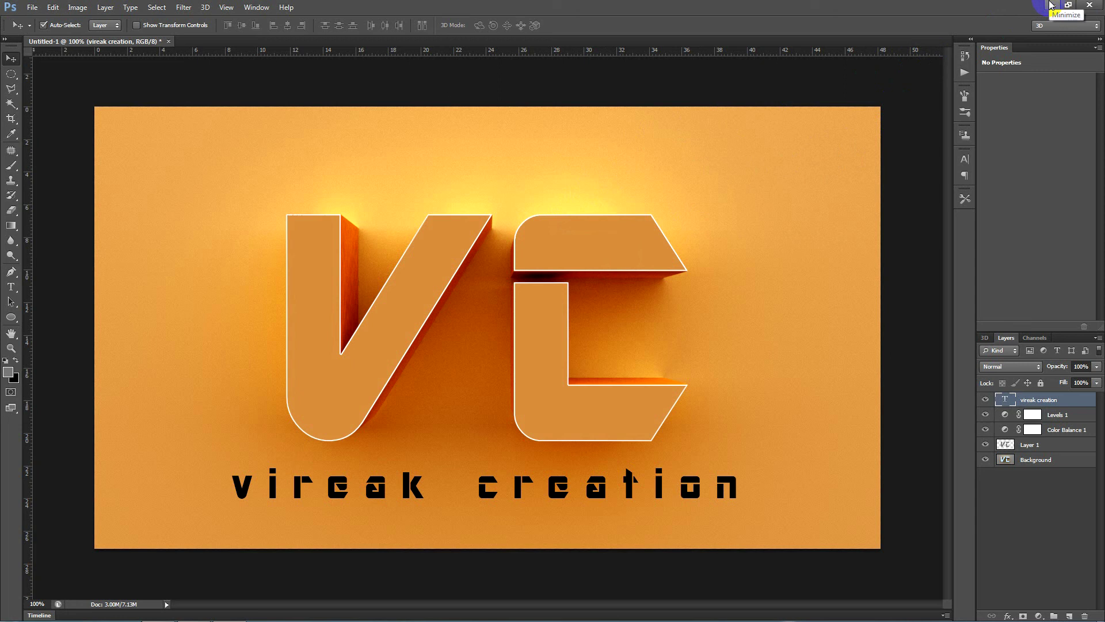
pyautogui.click(1051, 6)
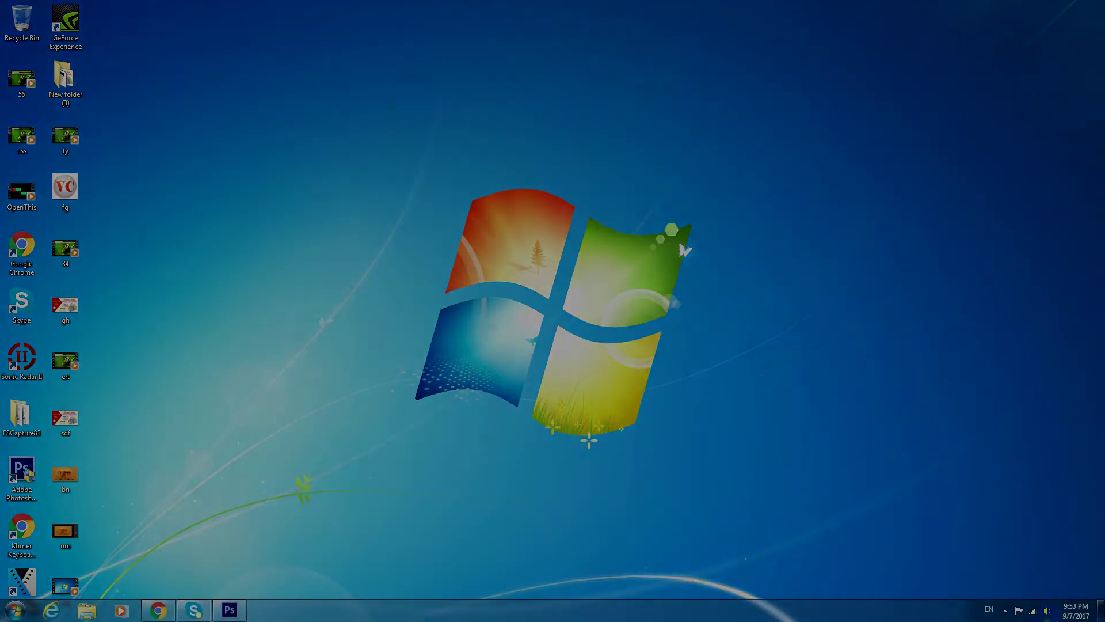